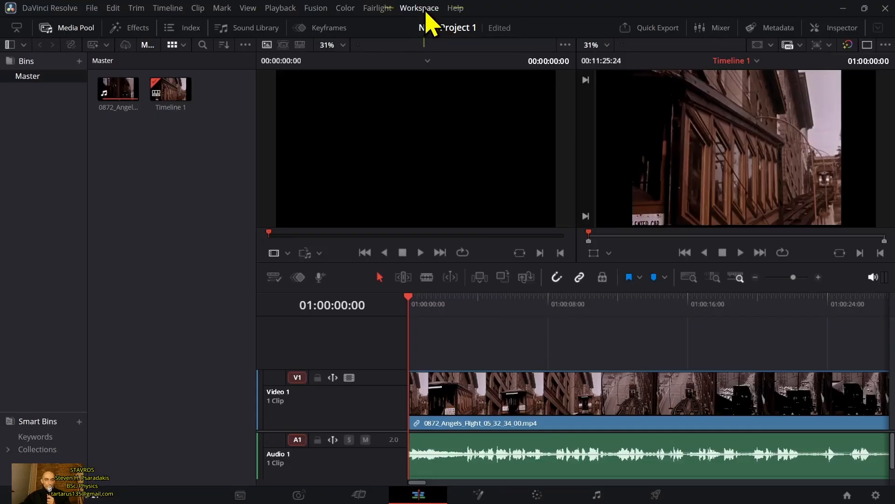
# Reset the interface layout and increase the heights of the Video 1 and Audio 1 tracks in the timeline
pyautogui.click(426, 10)
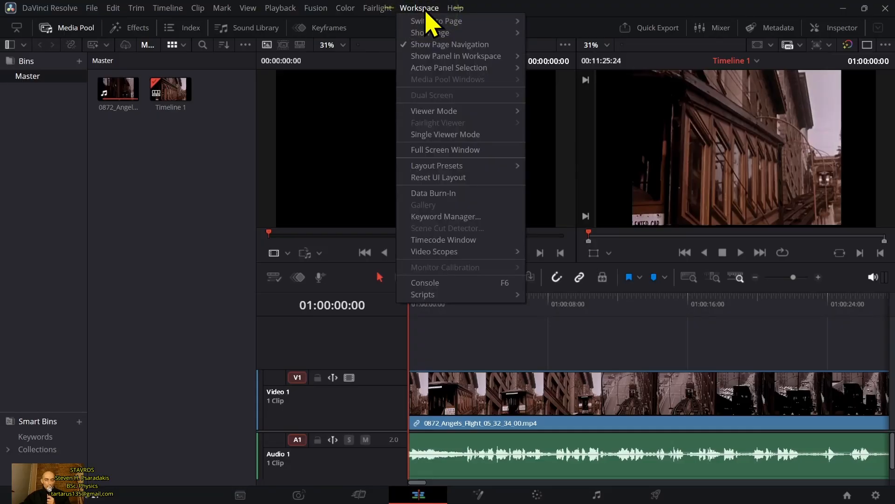
pyautogui.click(441, 180)
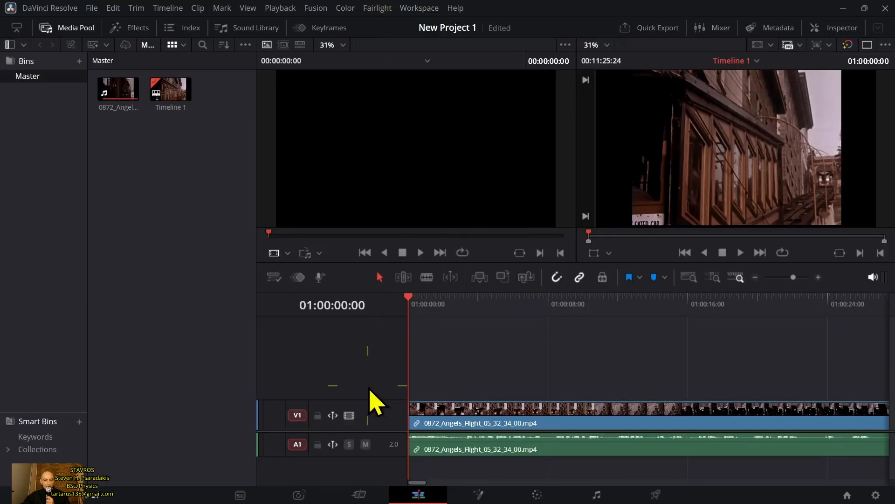
pyautogui.moveTo(371, 400); pyautogui.dragTo(372, 370)
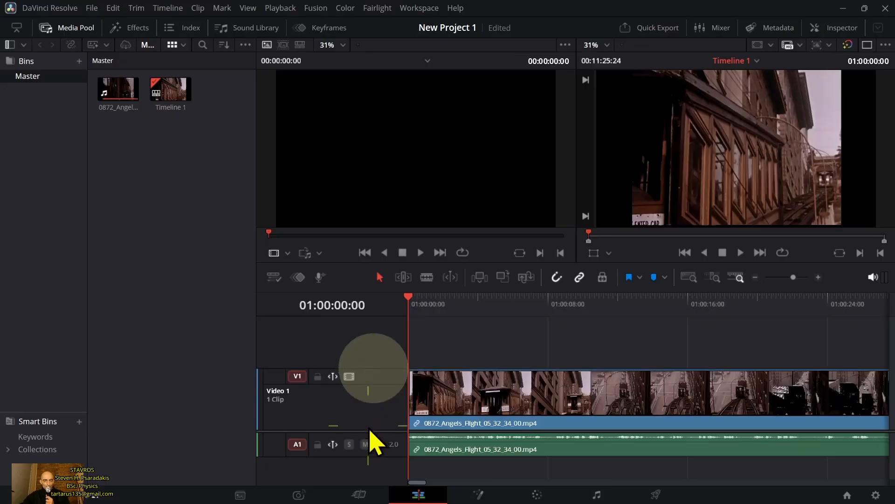
pyautogui.moveTo(371, 431); pyautogui.dragTo(370, 457)
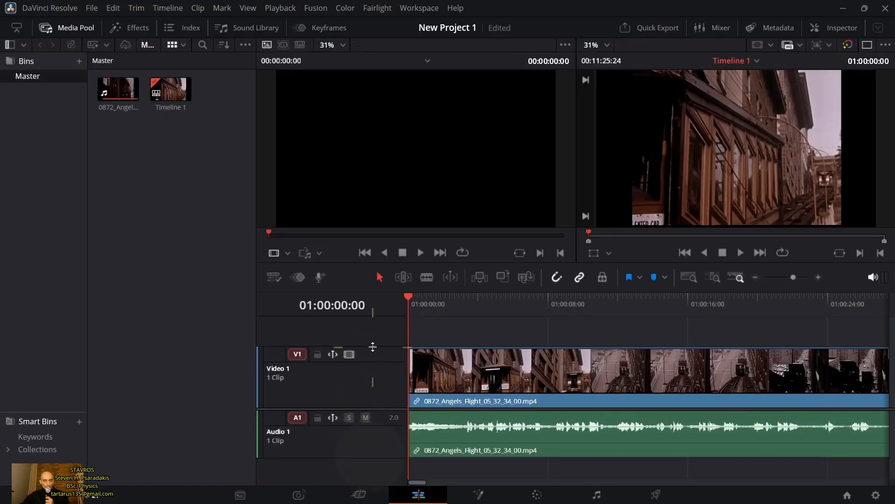
pyautogui.moveTo(373, 346); pyautogui.dragTo(372, 353)
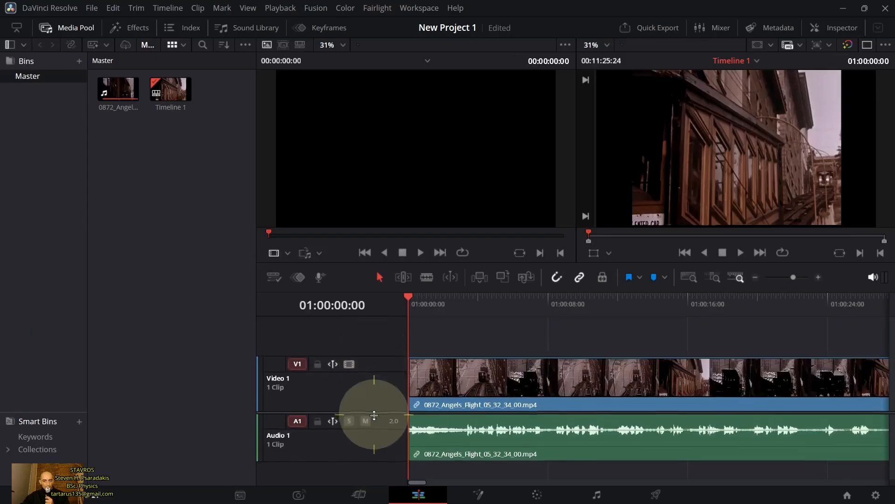
pyautogui.moveTo(374, 415); pyautogui.dragTo(374, 418)
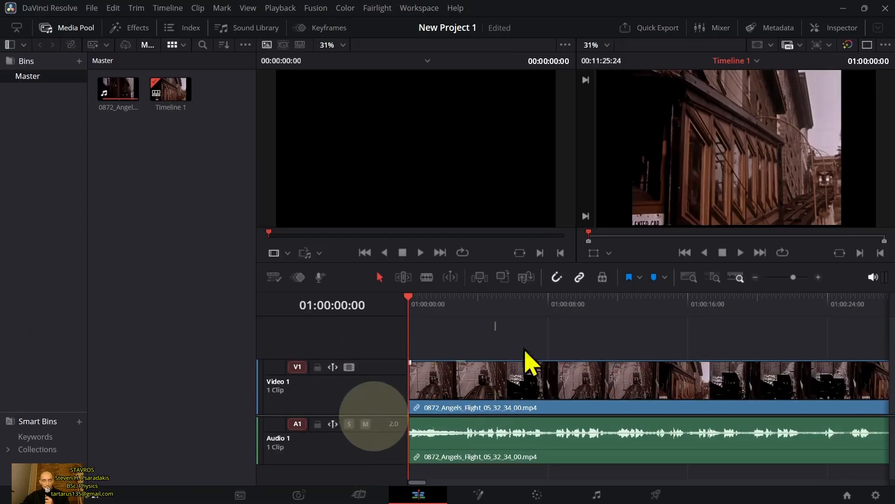
# Show the Inspector and effects library, and place a Text+ title above the video clip at the timeline's start
pyautogui.click(843, 33)
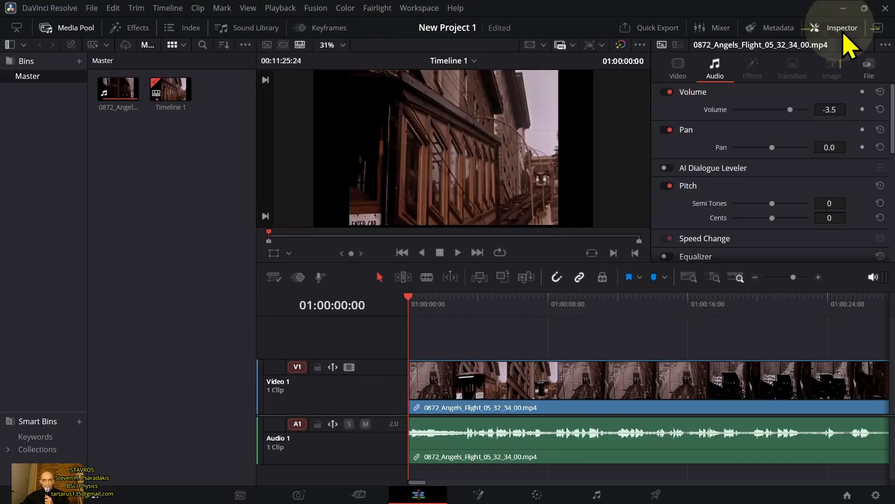
pyautogui.click(142, 31)
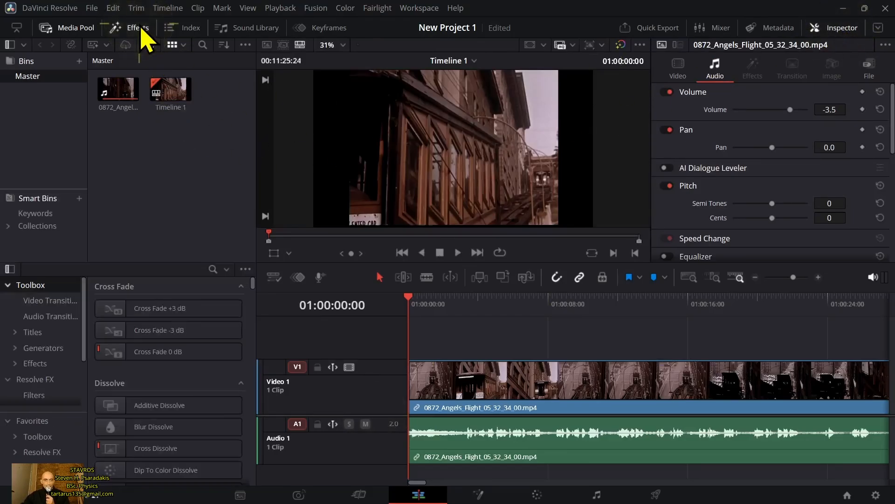
pyautogui.click(33, 334)
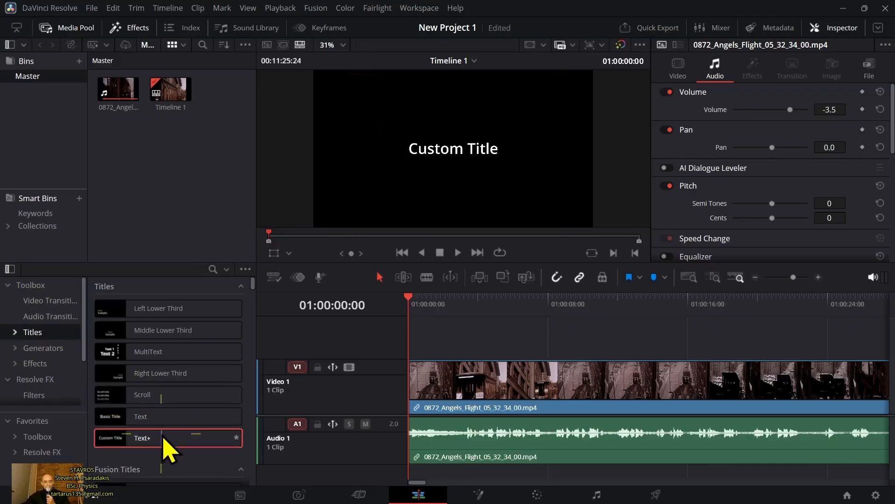
pyautogui.click(162, 435)
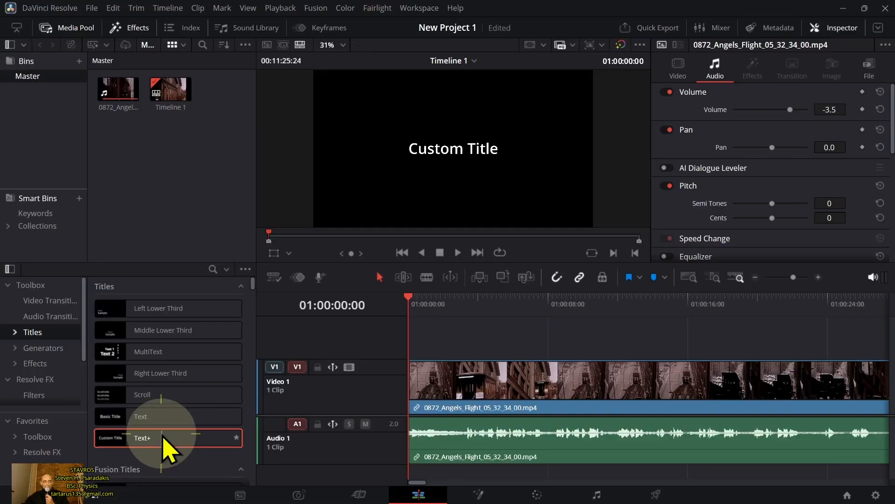
pyautogui.moveTo(162, 437); pyautogui.dragTo(371, 377)
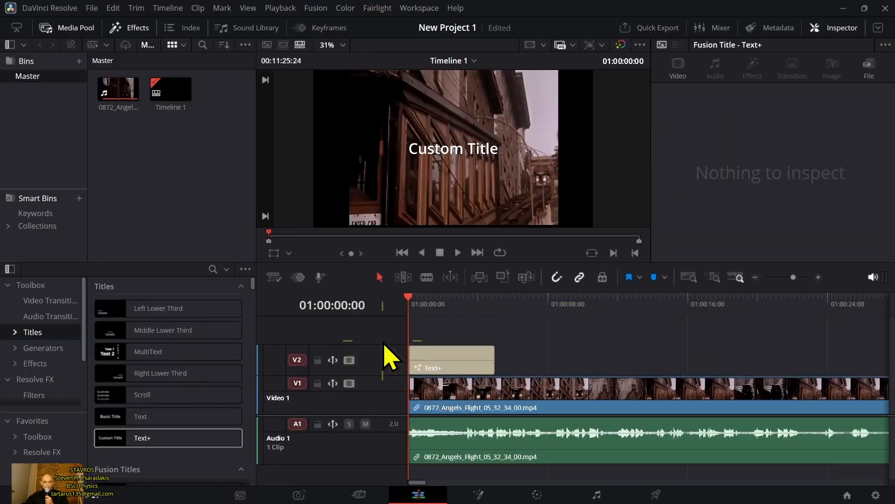
pyautogui.click(386, 346)
# Replace the Text+ clip's default wording with "ANGEL FLIGHT"
pyautogui.click(448, 356)
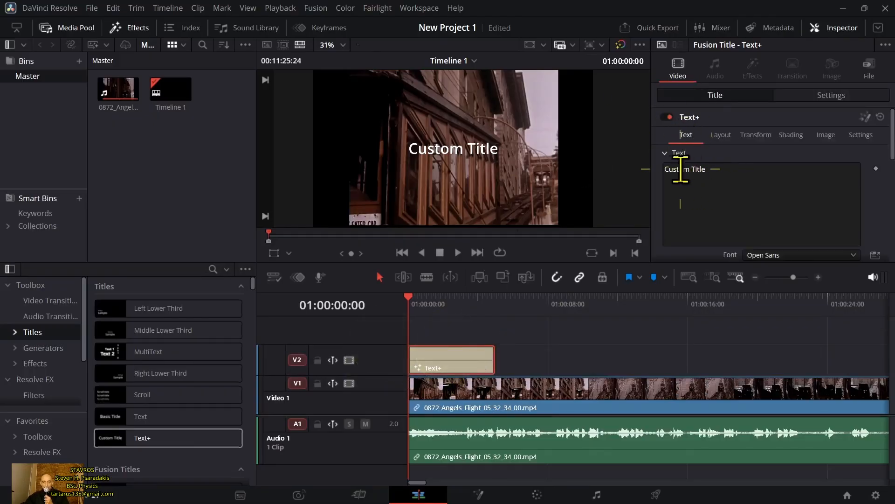
pyautogui.click(715, 171)
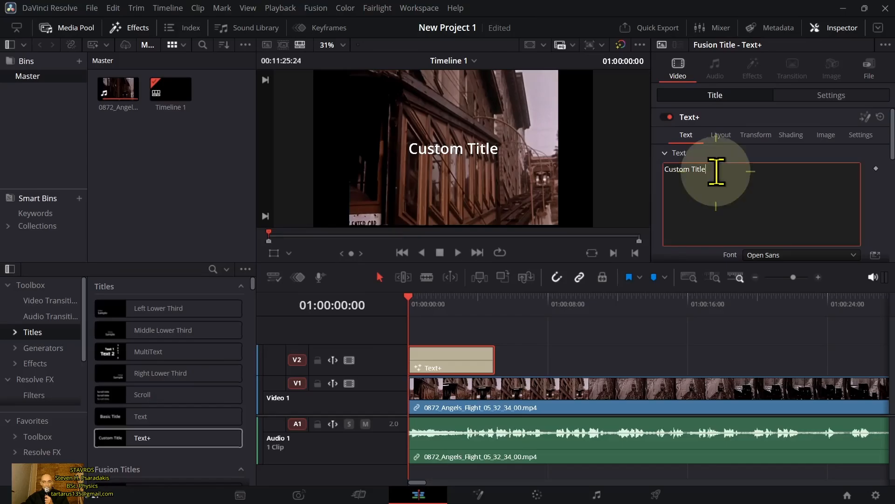
pyautogui.press('BackSpace')
pyautogui.press('BackSpace')
pyautogui.press('BackSpace')
pyautogui.press('BackSpace')
pyautogui.press('BackSpace')
pyautogui.press('BackSpace')
pyautogui.press('BackSpace')
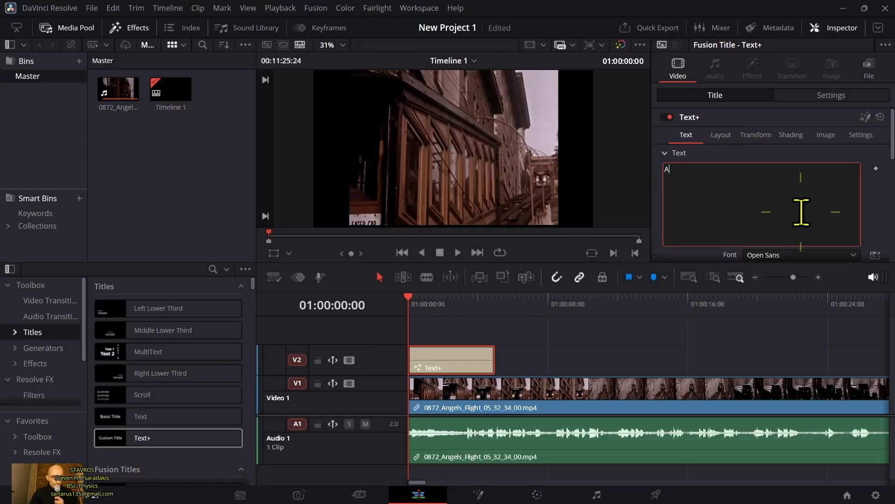
pyautogui.write('ANGEL')
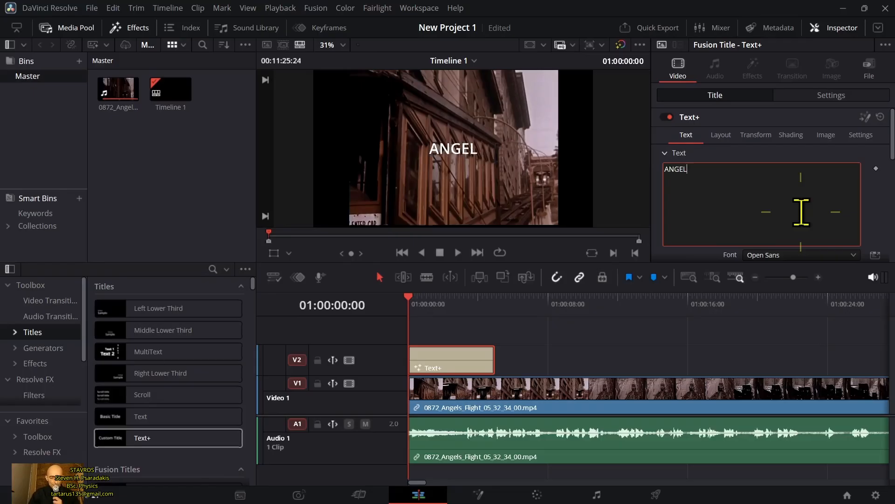
pyautogui.write(' FLIGHT')
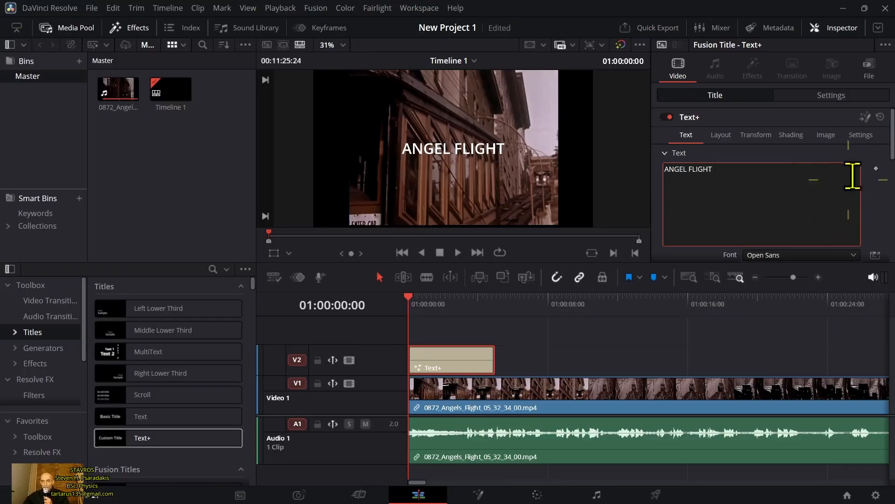
# Set the title's text color to yellow (#ffff00)
pyautogui.scroll(-4, 874, 150)
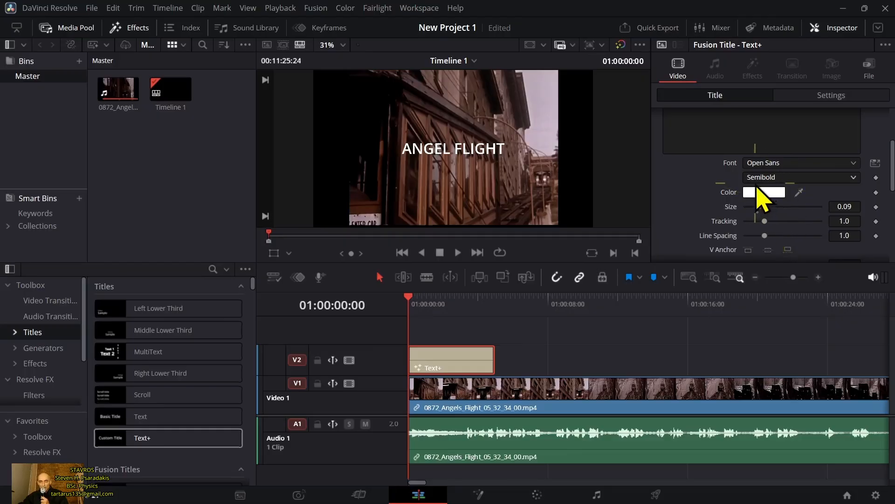
pyautogui.click(764, 192)
pyautogui.click(424, 205)
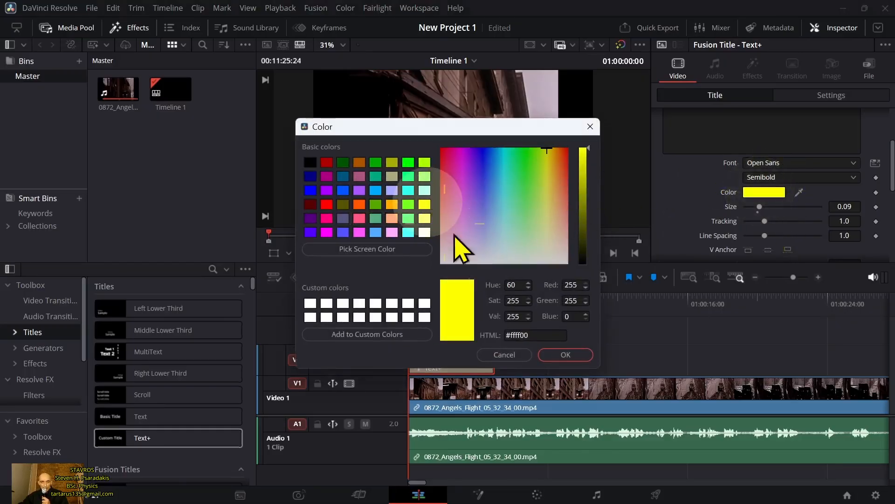
pyautogui.click(566, 355)
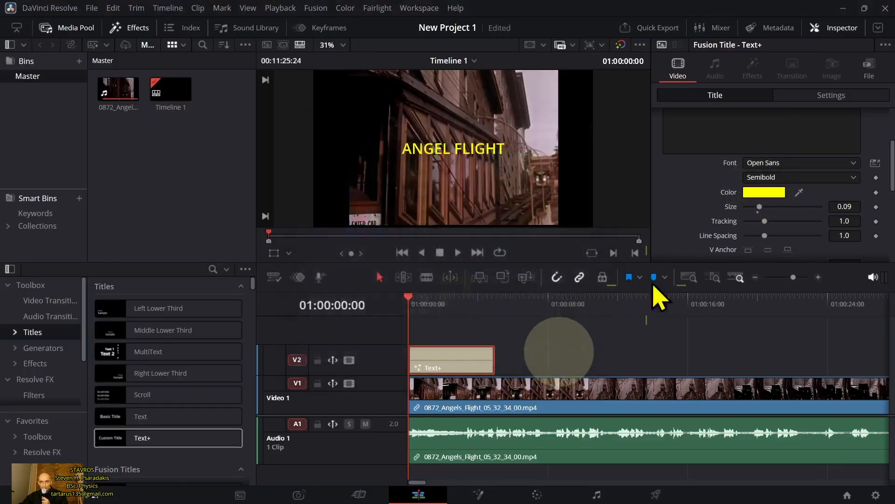
# Change the title's font style to Extrabold and increase its size to about 0.17
pyautogui.click(801, 177)
pyautogui.click(784, 246)
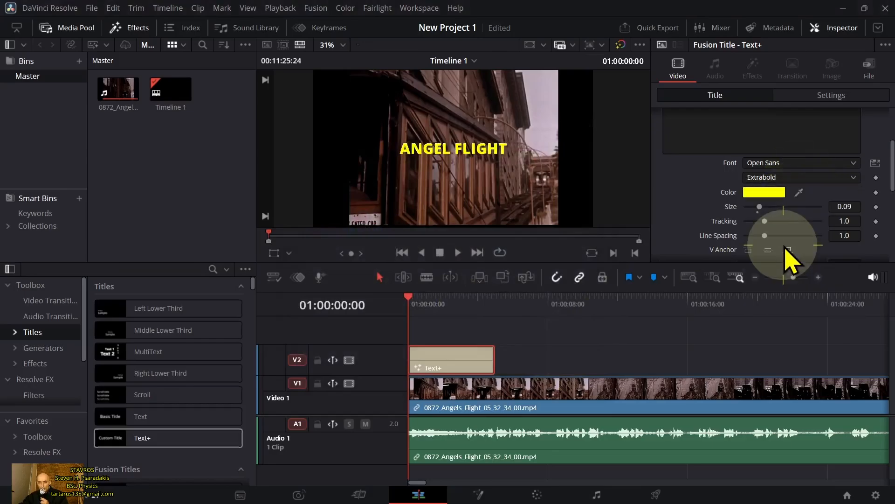
pyautogui.moveTo(760, 208); pyautogui.dragTo(771, 217)
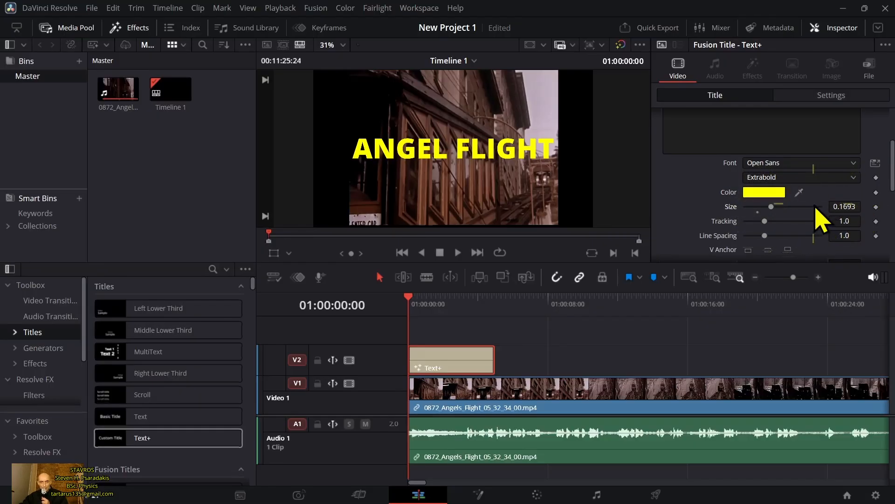
# Change the title's shading type to Gradient for element 1 and preview the title full screen
pyautogui.moveTo(893, 173); pyautogui.dragTo(888, 117)
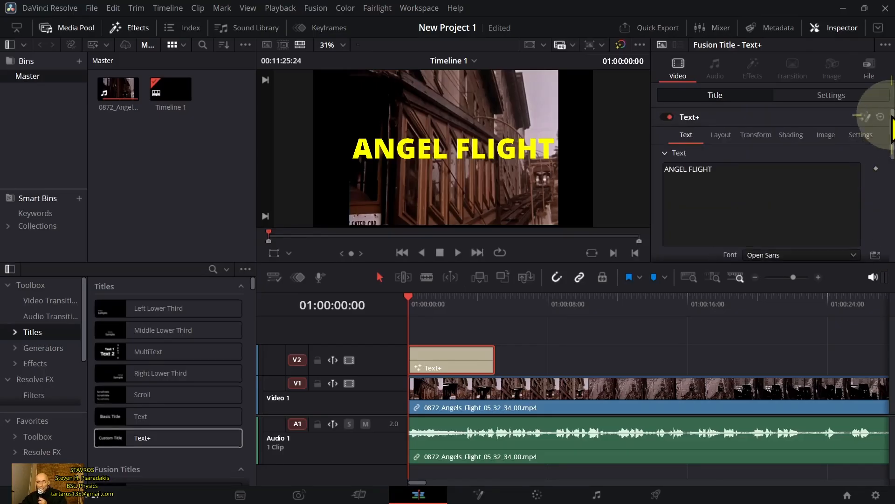
pyautogui.click(787, 142)
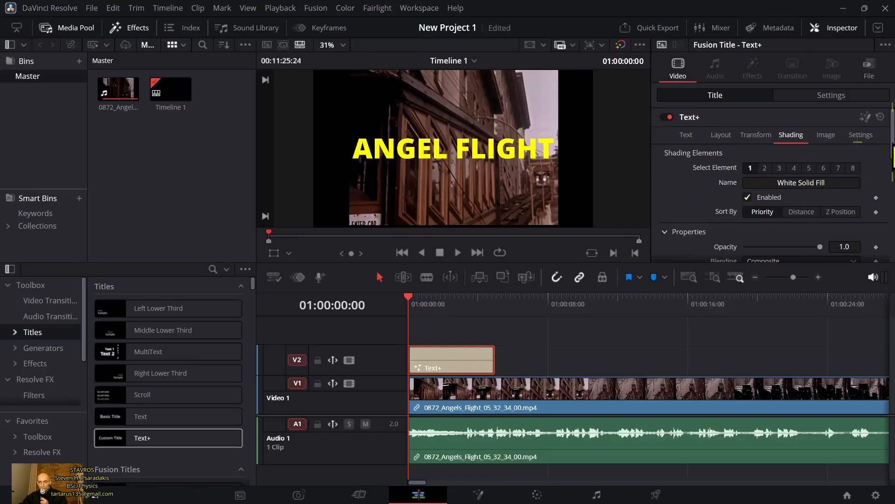
pyautogui.scroll(-3, 886, 187)
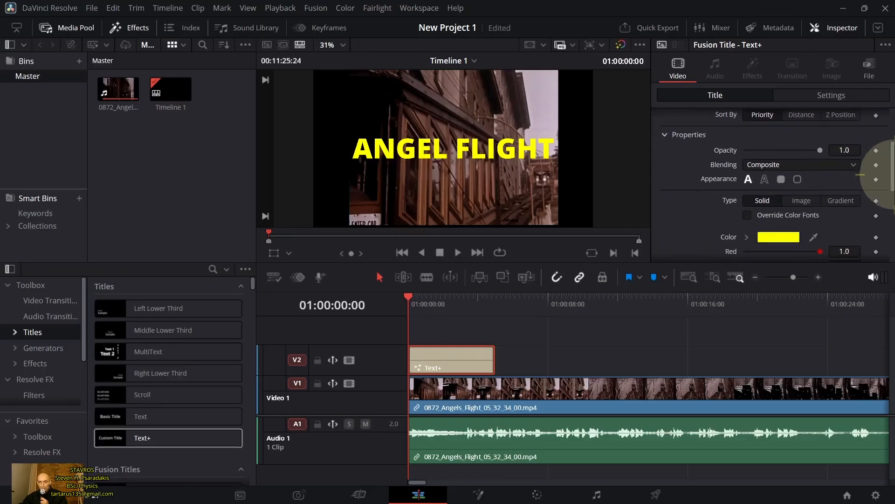
pyautogui.click(841, 193)
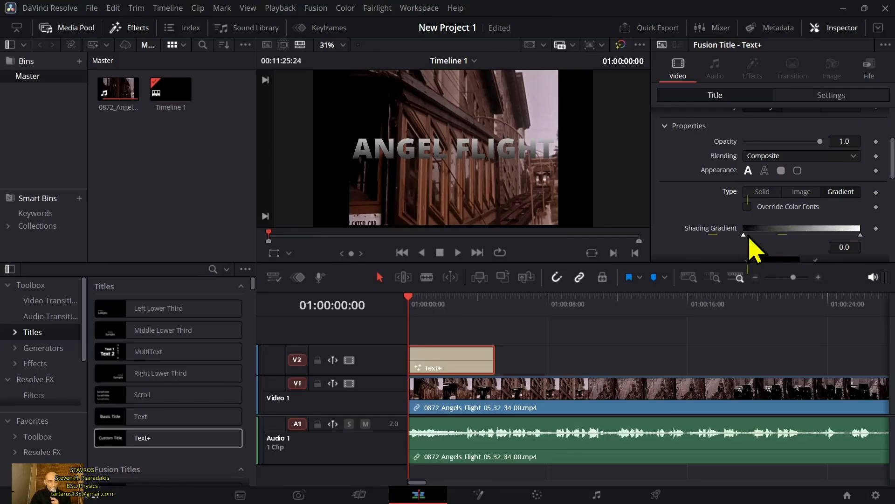
pyautogui.hotkey('ctrl', 'f')
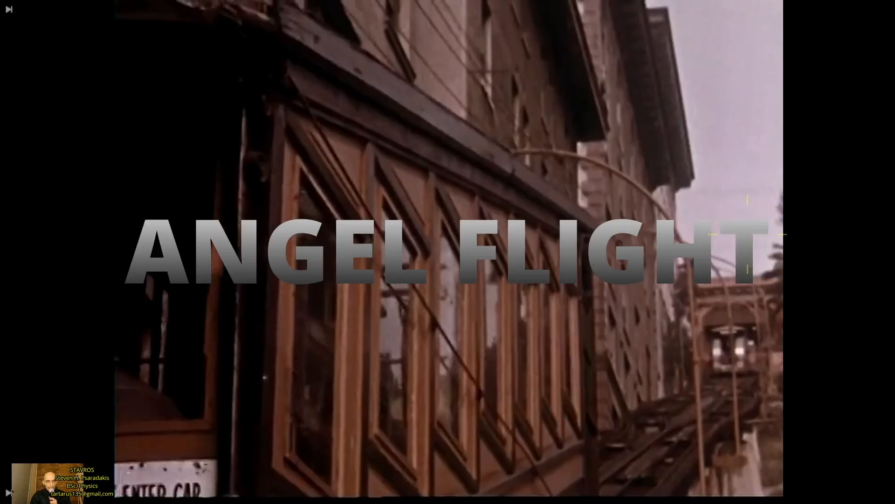
pyautogui.press('Escape')
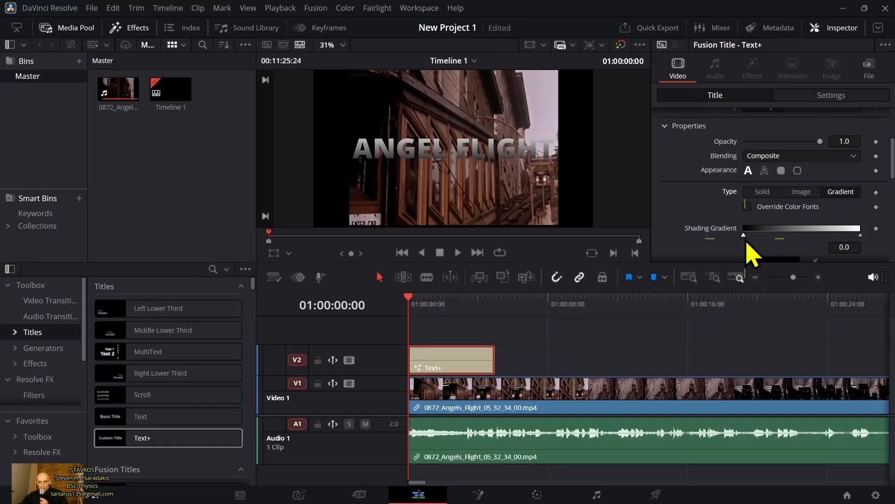
# Set the shading gradient's starting stop at 0.0 to red (#ff0000)
pyautogui.click(746, 241)
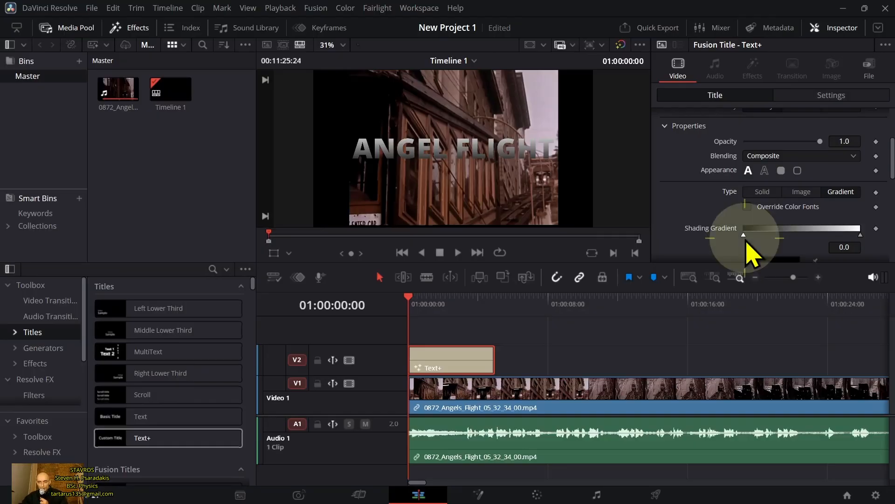
pyautogui.click(743, 236)
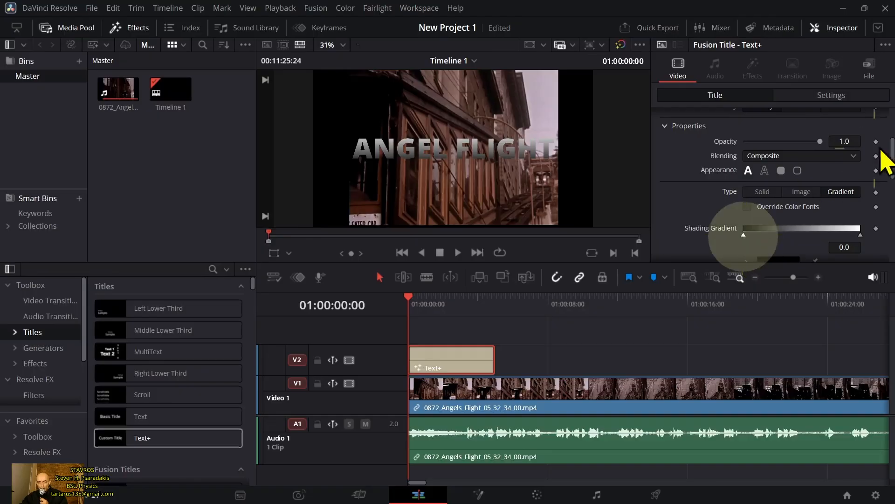
pyautogui.scroll(-3, 874, 168)
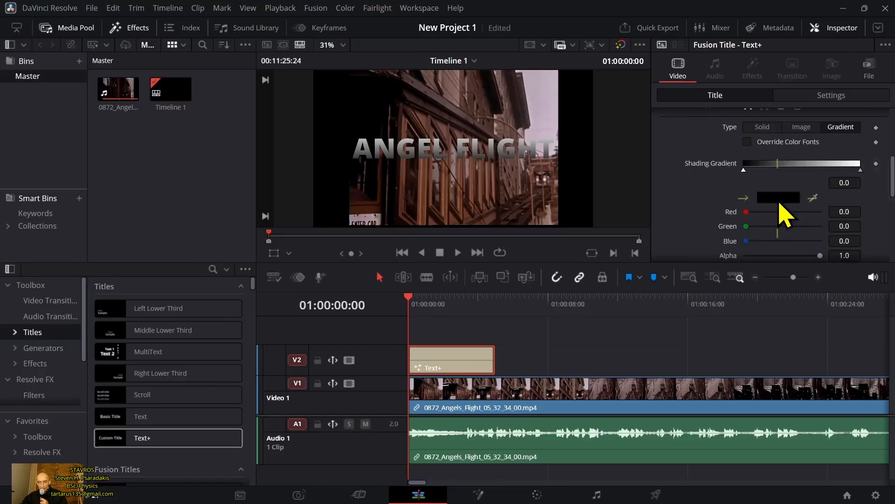
pyautogui.click(778, 198)
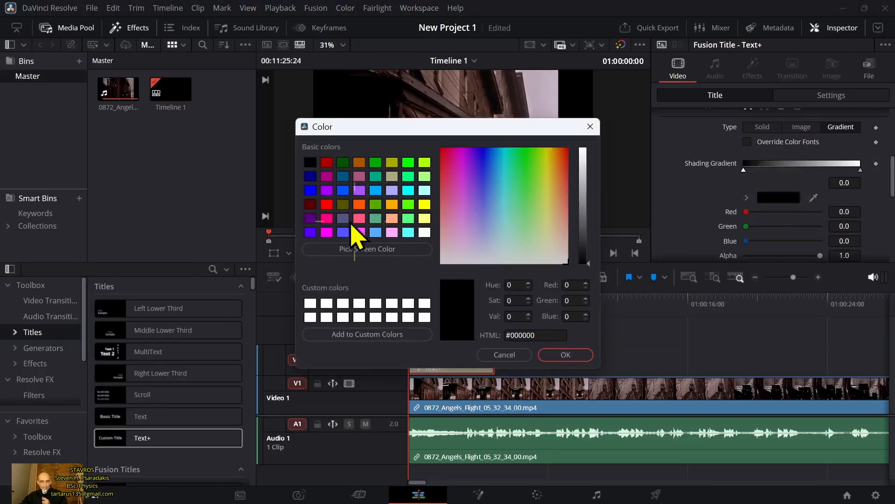
pyautogui.click(327, 205)
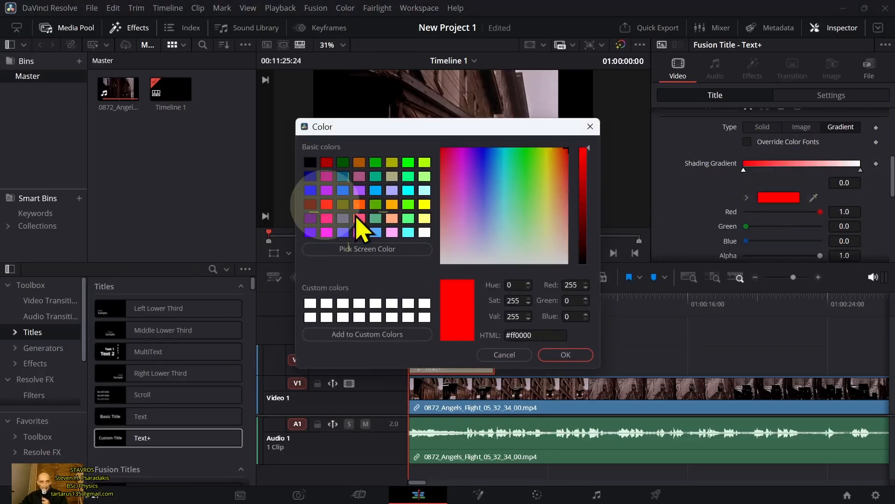
pyautogui.click(566, 356)
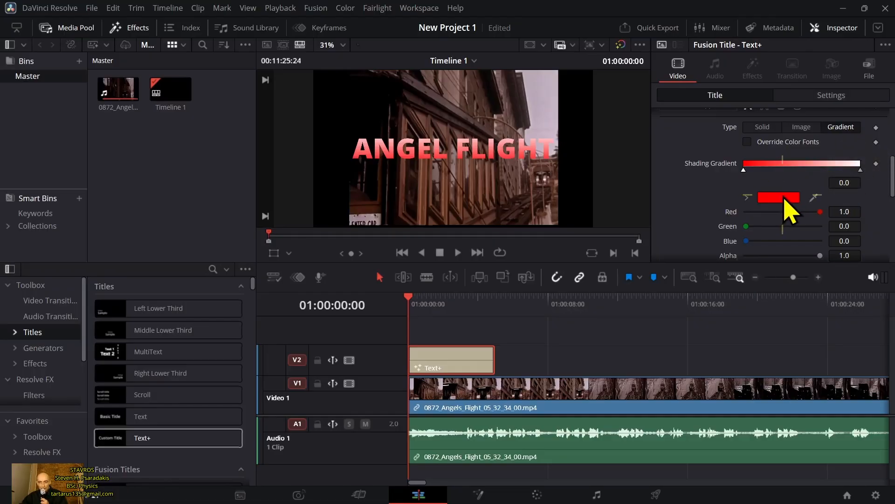
# Set the shading gradient's end stop at 1.0 to yellow (#ffff00)
pyautogui.click(860, 171)
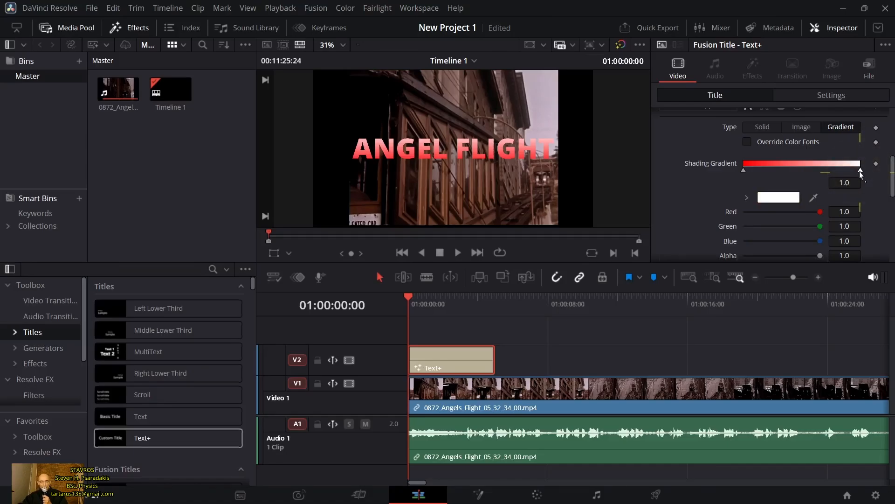
pyautogui.click(783, 198)
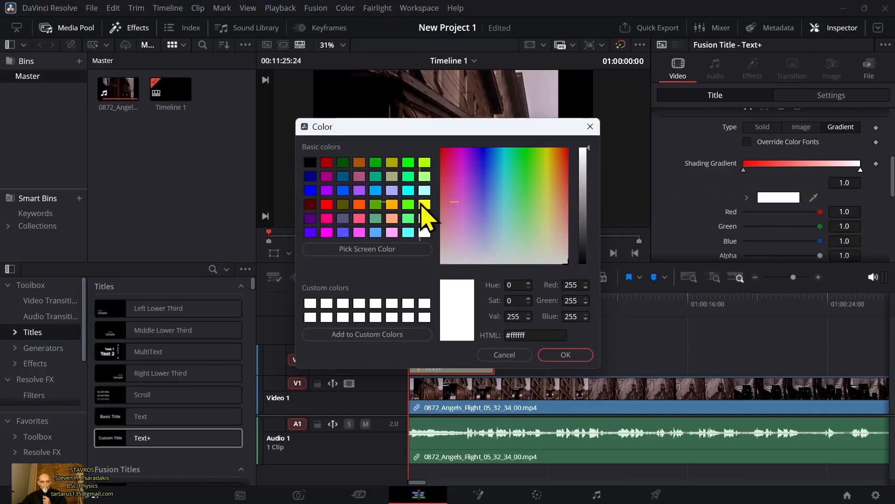
pyautogui.click(424, 204)
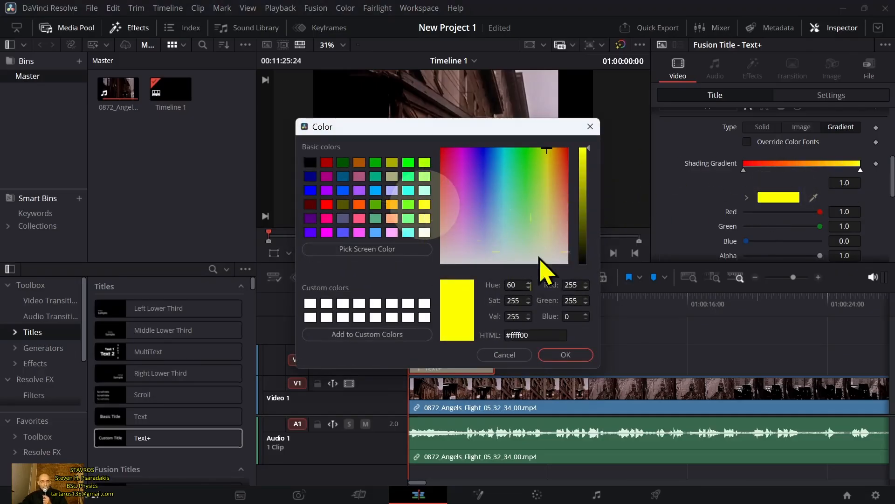
pyautogui.click(572, 357)
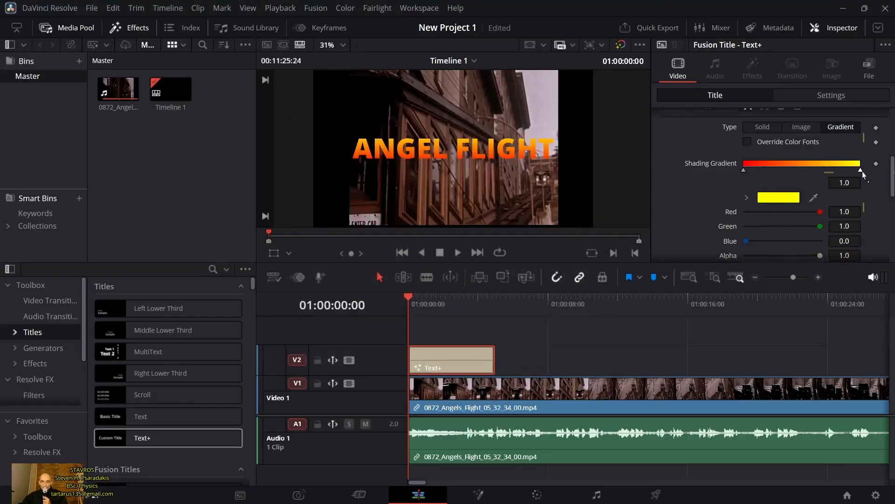
# Move the gradient's yellow stop to about 0.71 and its red stop to about 0.07, and preview the title full screen
pyautogui.moveTo(861, 170); pyautogui.dragTo(825, 168)
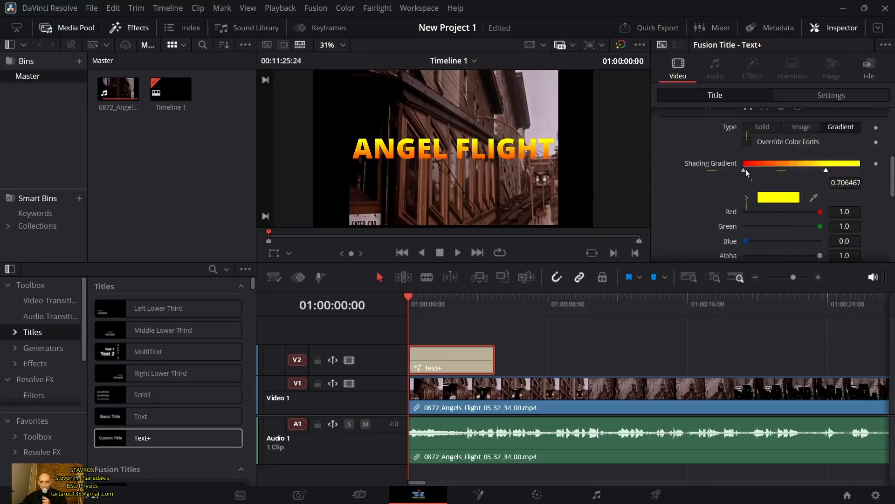
pyautogui.moveTo(744, 171)
pyautogui.mouseDown()
pyautogui.moveTo(761, 174)
pyautogui.moveTo(744, 171)
pyautogui.moveTo(751, 172)
pyautogui.mouseUp()
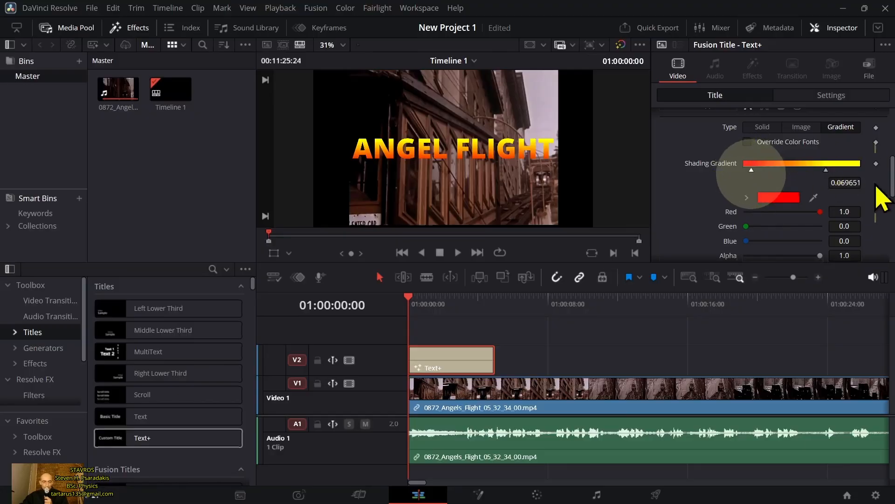
pyautogui.press('p')
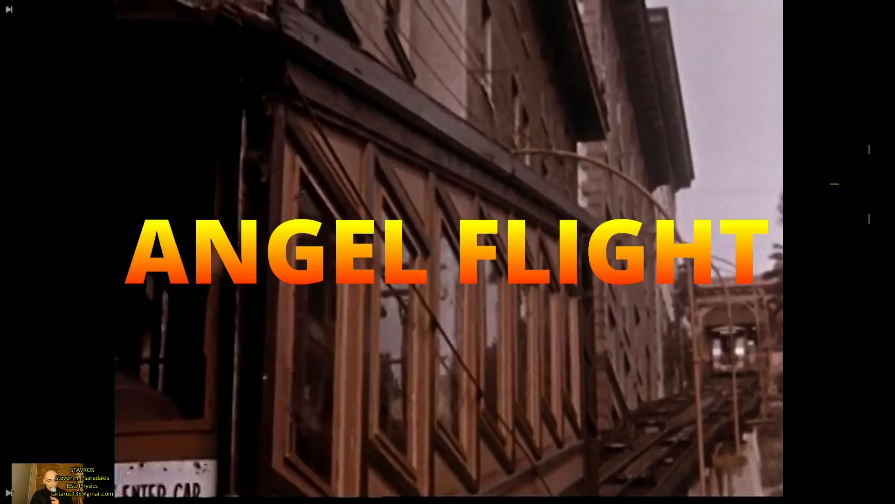
pyautogui.press('Escape')
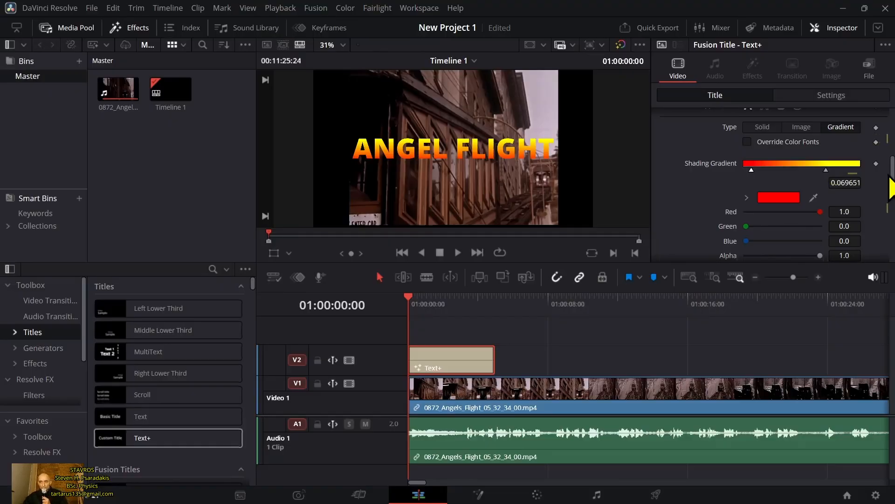
# Try rotating the gradient with a Mapping Angle of 2.6 and reset the angle to 0.0
pyautogui.moveTo(892, 175); pyautogui.dragTo(889, 202)
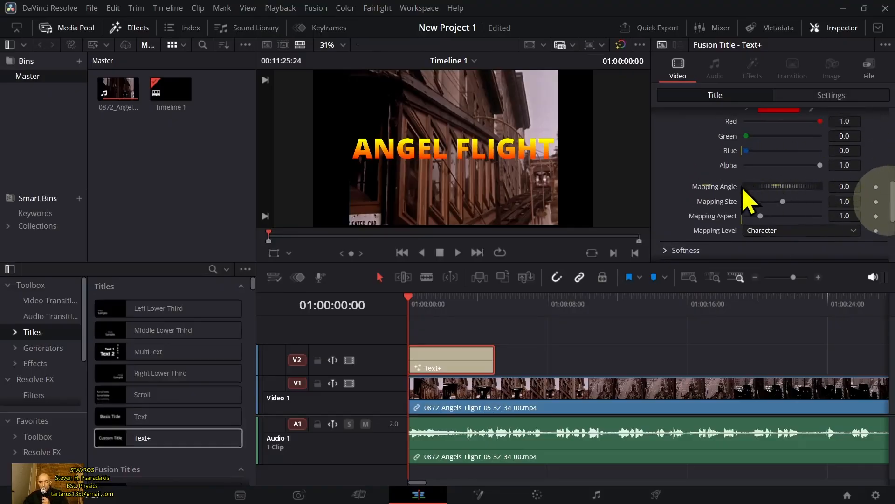
pyautogui.moveTo(767, 187); pyautogui.dragTo(783, 199)
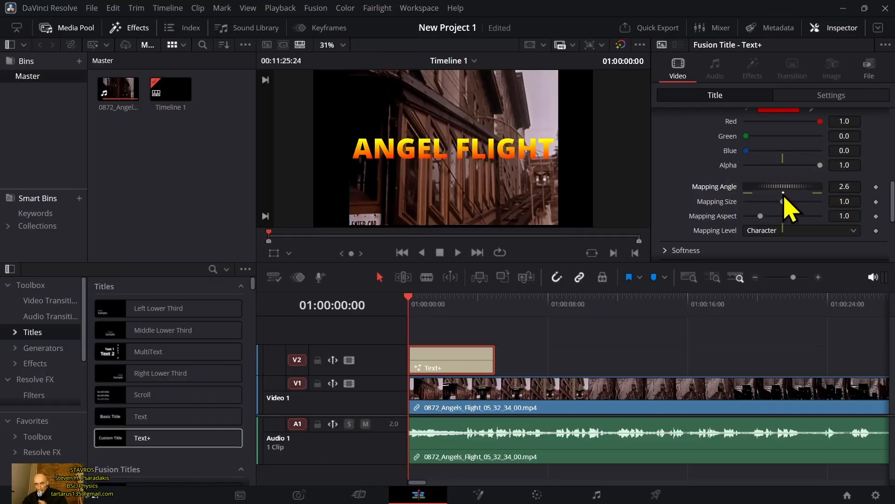
pyautogui.click(784, 193)
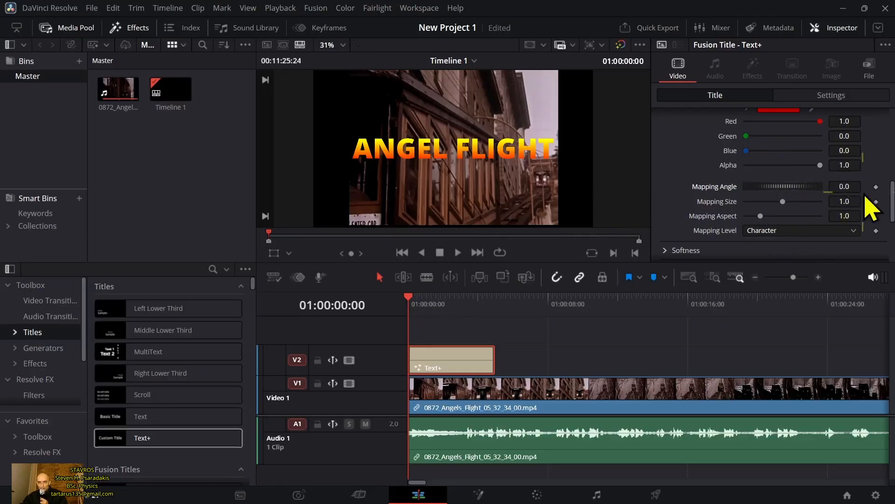
# Keyframe the gradient's Mapping Angle at 0.0 on the title's first frame and at 360 on its last frame, 01:00:04:29
pyautogui.click(876, 187)
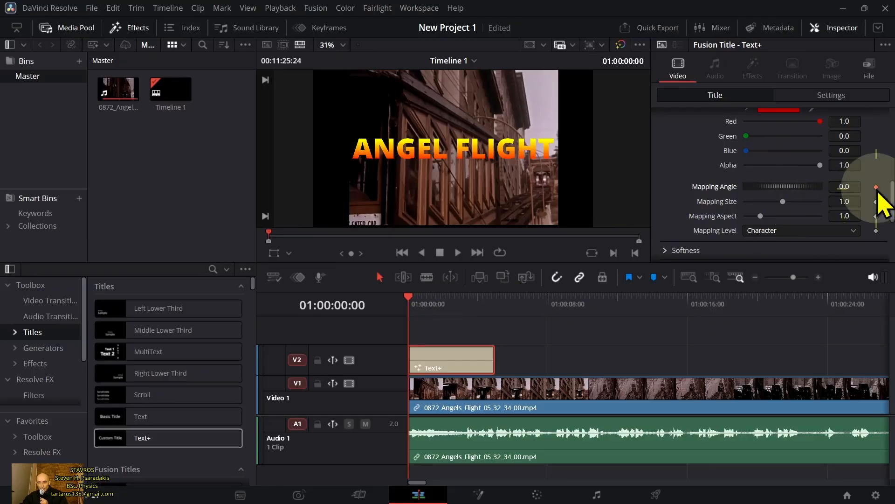
pyautogui.click(411, 310)
pyautogui.moveTo(410, 301); pyautogui.dragTo(493, 313)
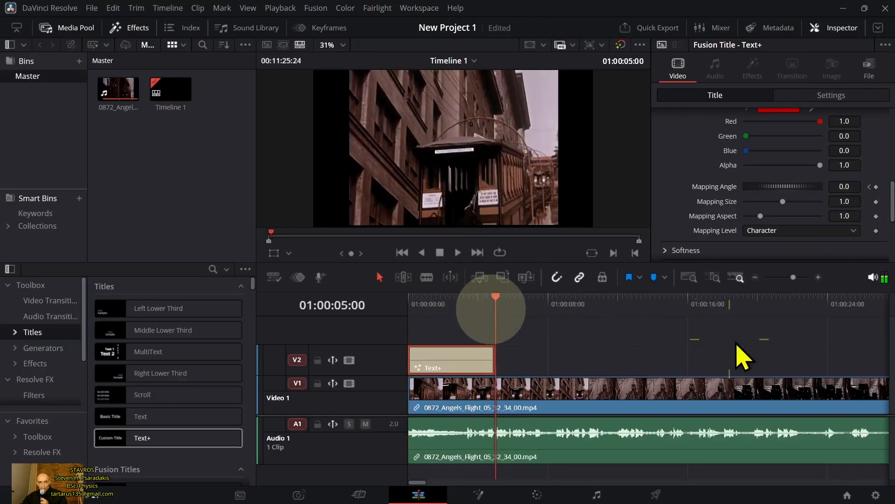
pyautogui.press('Left')
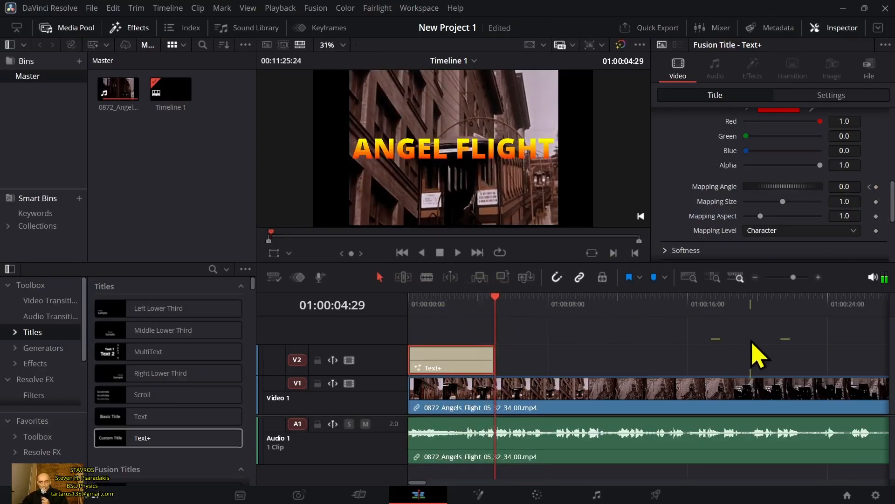
pyautogui.click(850, 186)
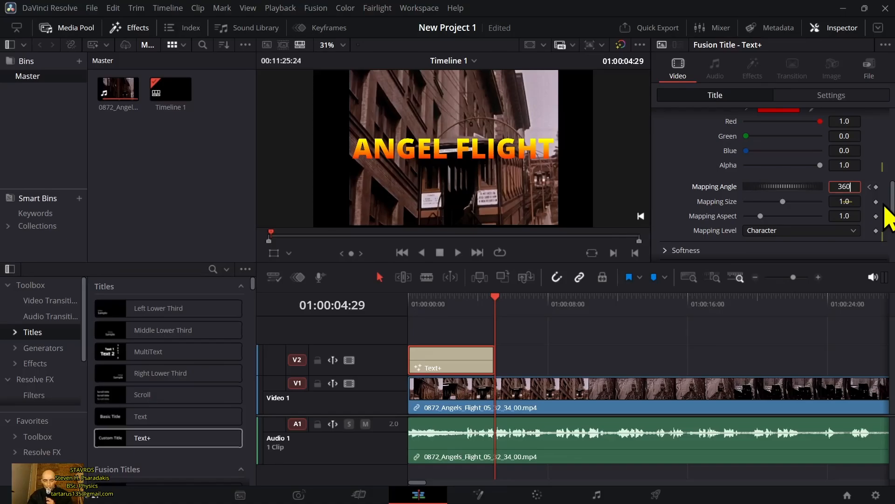
pyautogui.press('Tab')
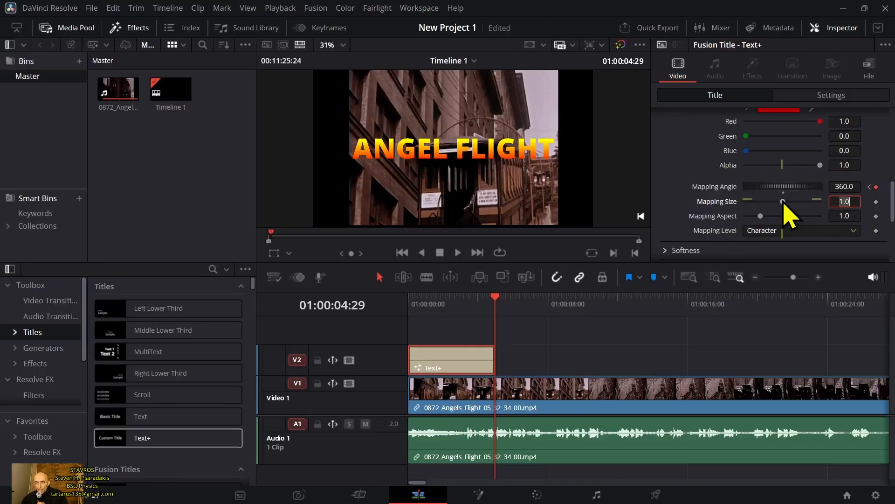
pyautogui.click(855, 187)
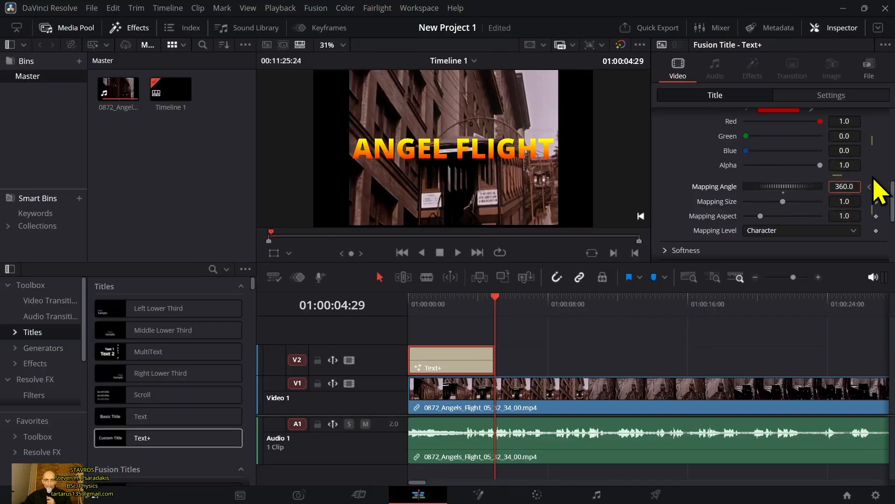
# Play the timeline from its start, partly in full screen, to examine the rotating gradient on the title
pyautogui.moveTo(504, 305); pyautogui.dragTo(410, 326)
pyautogui.click(458, 252)
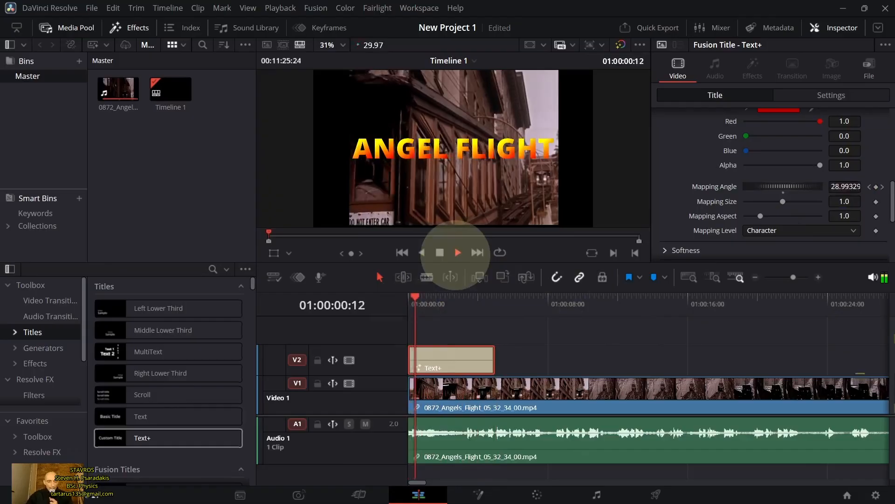
pyautogui.press('p')
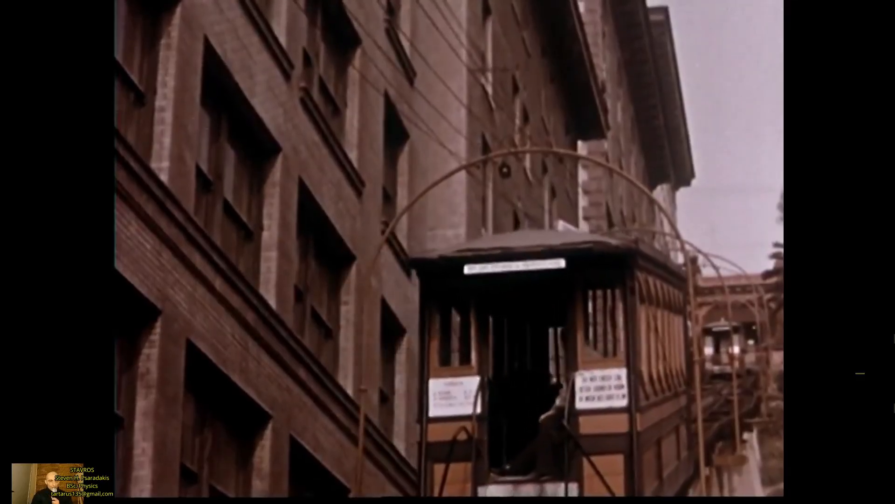
pyautogui.press('p')
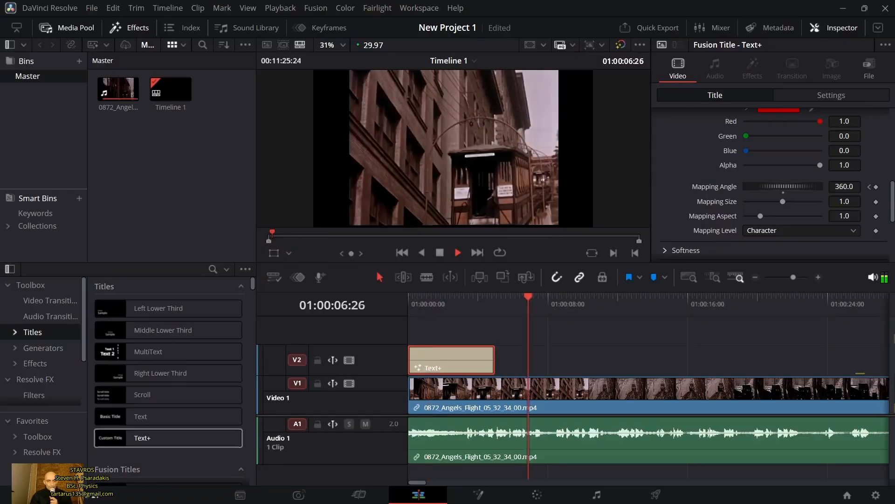
pyautogui.click(440, 253)
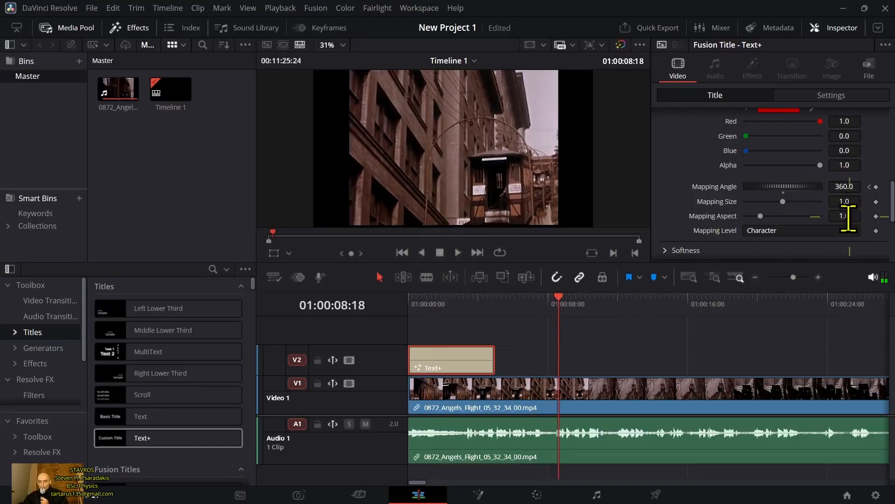
# Try a Mapping Size of about 0.6 at 01:00:01:28 and reset the size to 1.0
pyautogui.moveTo(556, 301); pyautogui.dragTo(442, 306)
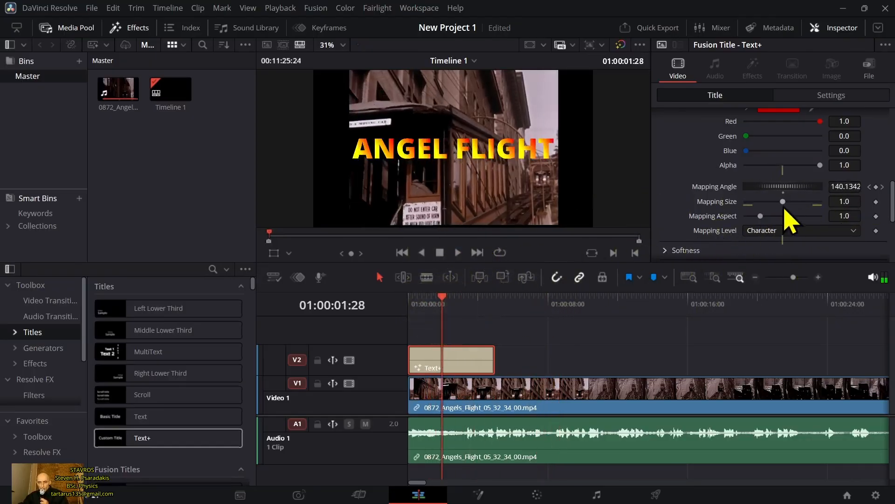
pyautogui.moveTo(783, 204)
pyautogui.mouseDown()
pyautogui.moveTo(747, 217)
pyautogui.moveTo(719, 211)
pyautogui.moveTo(840, 210)
pyautogui.moveTo(769, 212)
pyautogui.mouseUp()
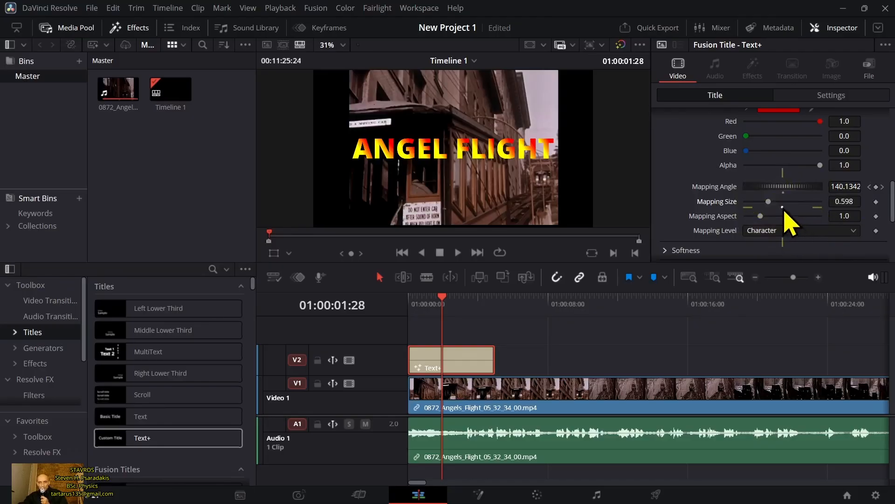
pyautogui.click(784, 209)
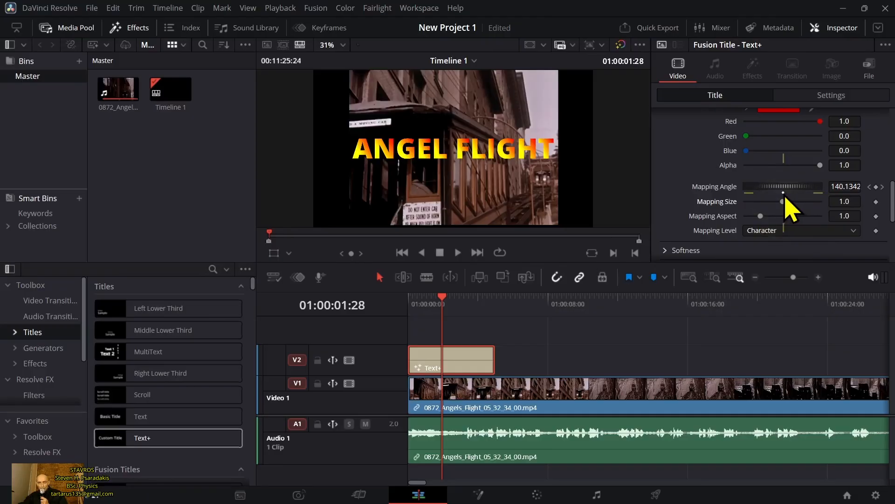
# Remove the Mapping Angle keyframe animation from the title and reset the angle to 0.0
pyautogui.doubleClick(785, 193)
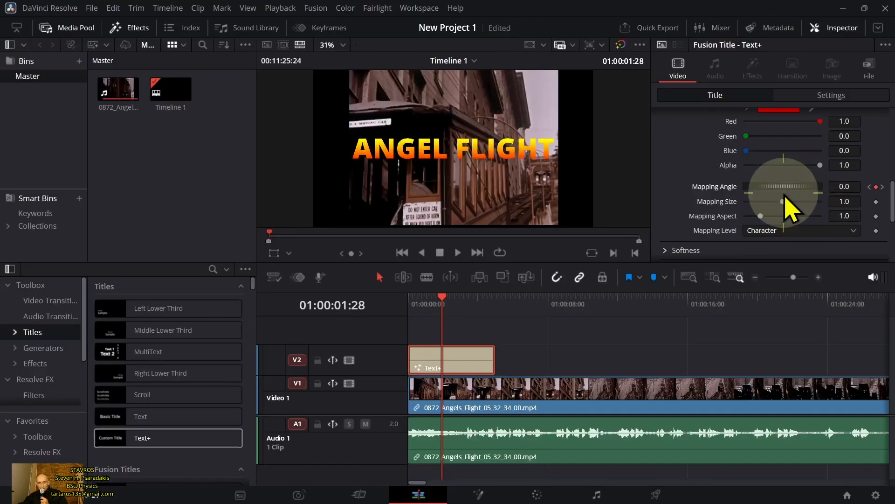
pyautogui.click(876, 186)
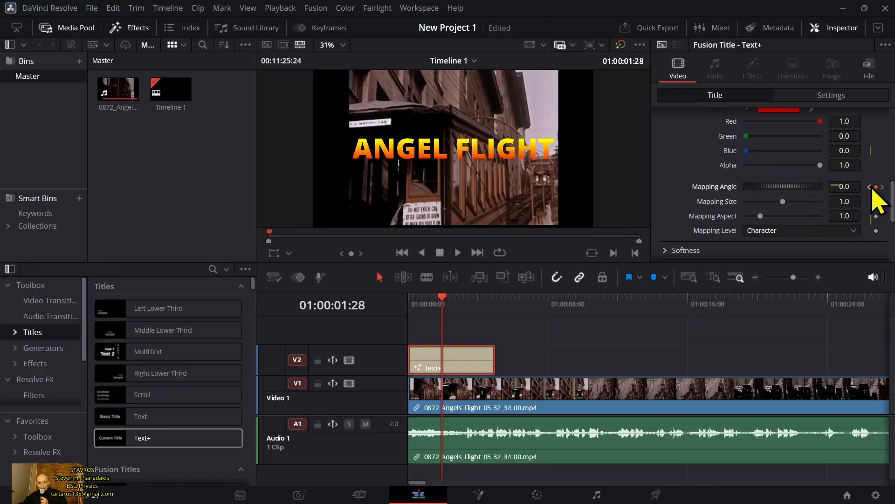
pyautogui.click(876, 187)
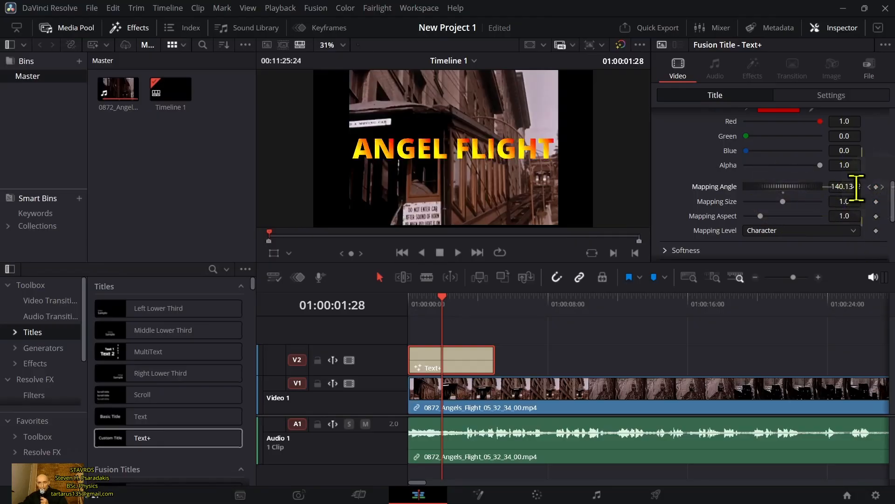
pyautogui.rightClick(879, 191)
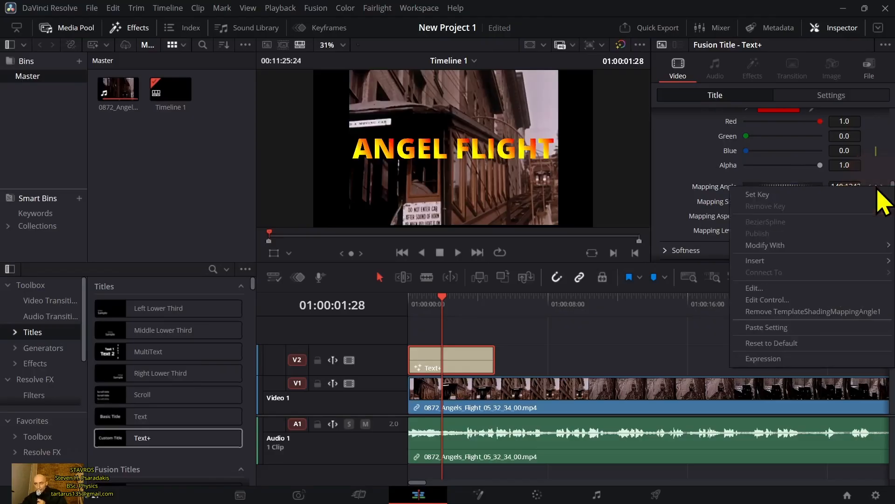
pyautogui.click(817, 313)
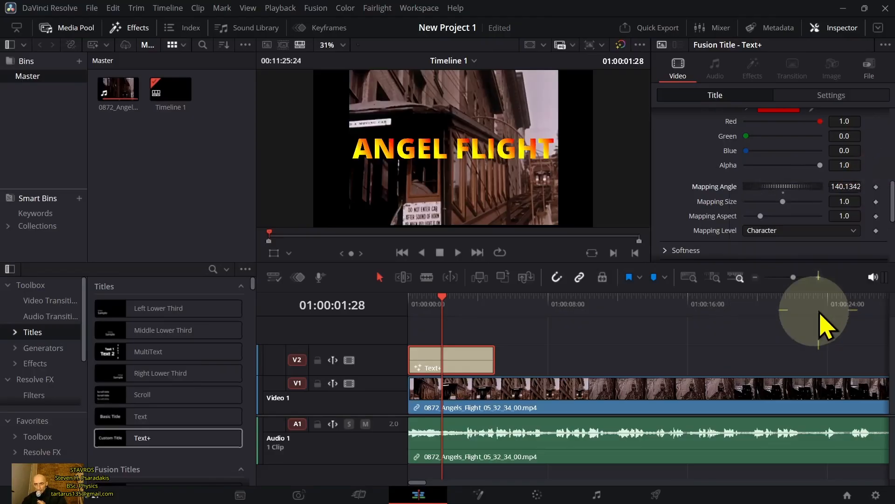
pyautogui.doubleClick(784, 191)
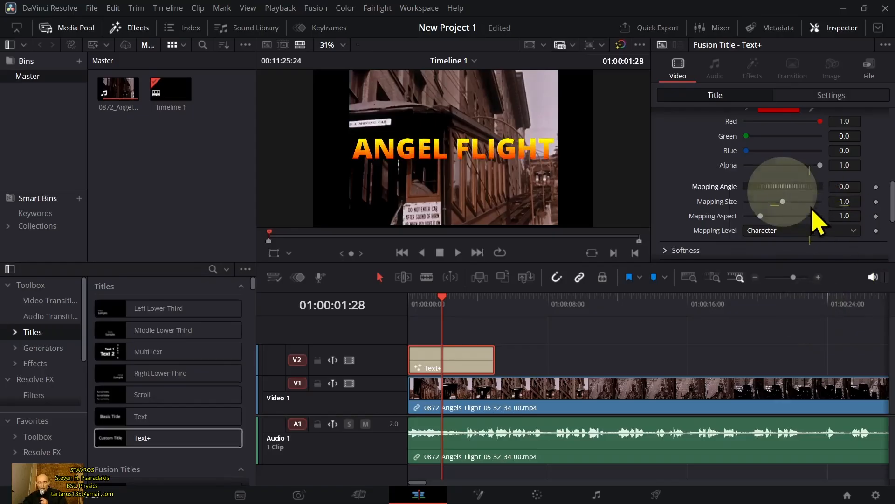
# Select shading element 2, Red Outline, and enable it for the title
pyautogui.moveTo(446, 303)
pyautogui.mouseDown()
pyautogui.moveTo(423, 305)
pyautogui.moveTo(487, 306)
pyautogui.moveTo(422, 319)
pyautogui.moveTo(456, 320)
pyautogui.moveTo(440, 320)
pyautogui.mouseUp()
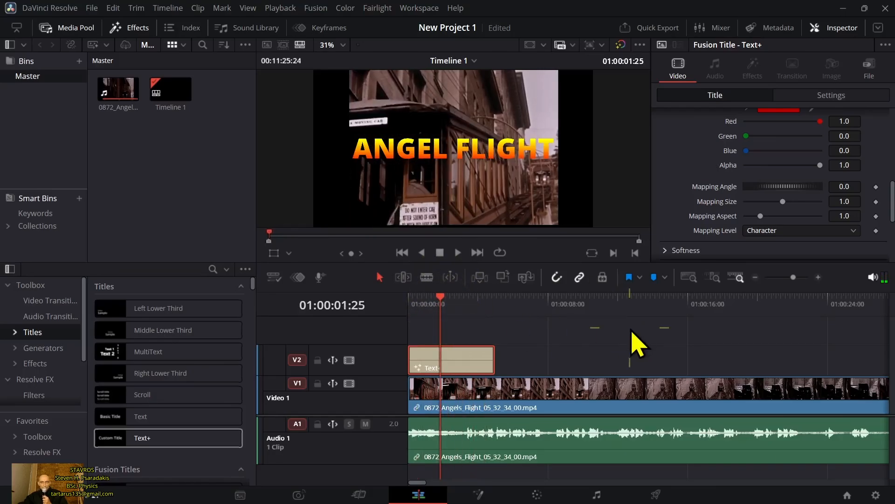
pyautogui.moveTo(892, 193); pyautogui.dragTo(891, 117)
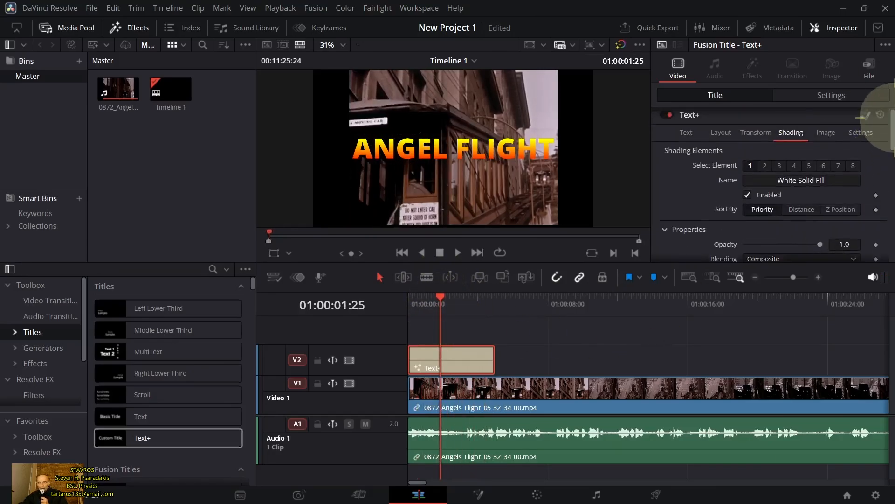
pyautogui.click(766, 167)
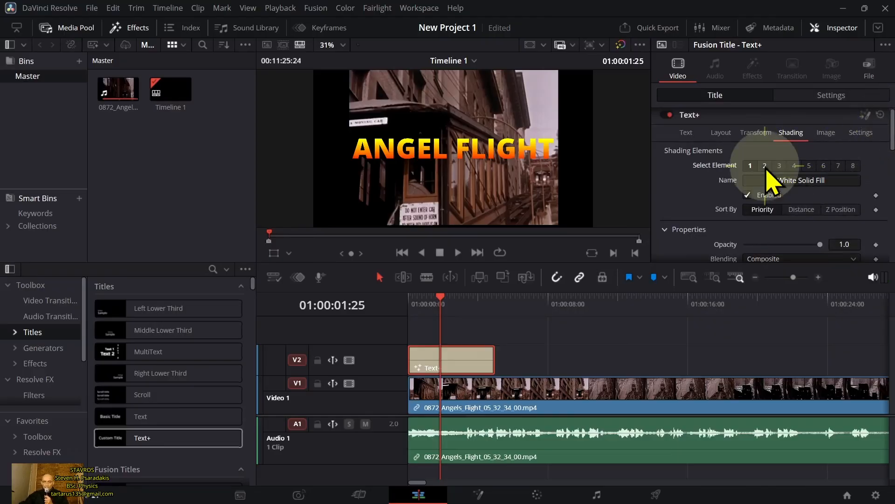
pyautogui.click(748, 198)
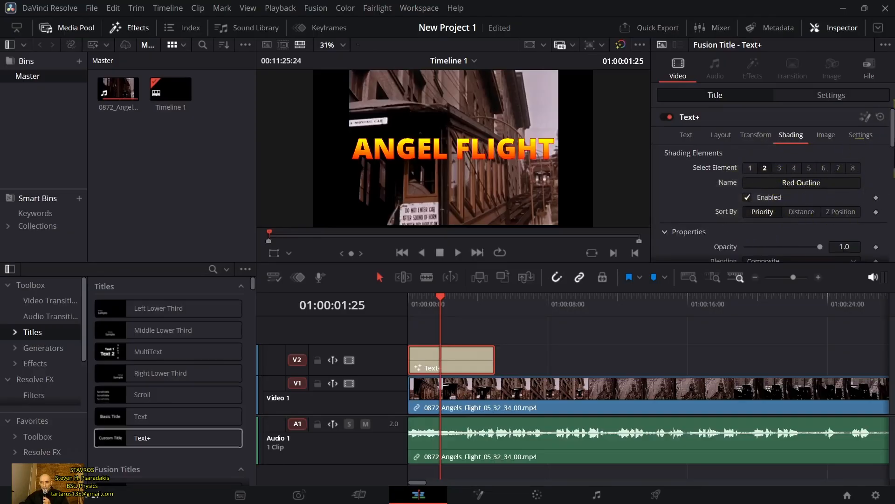
# Set the solid color of the title's Red Outline shading element to black
pyautogui.moveTo(893, 150); pyautogui.dragTo(892, 199)
pyautogui.click(787, 161)
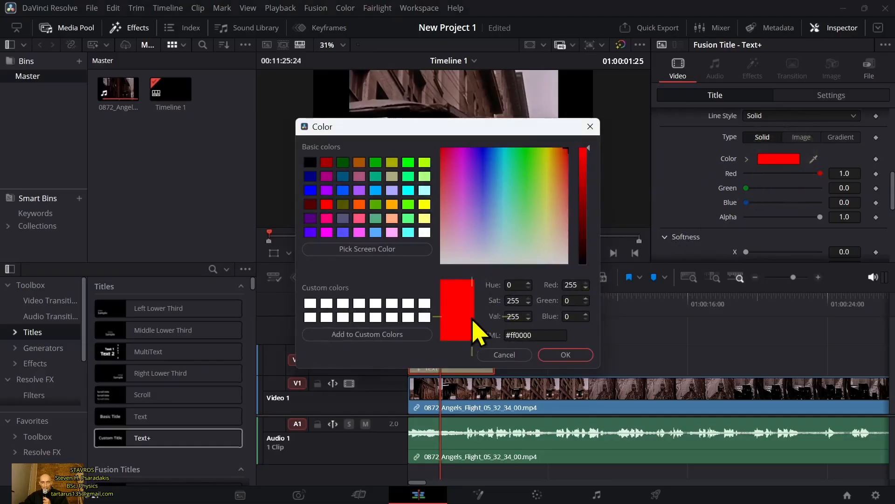
pyautogui.click(311, 163)
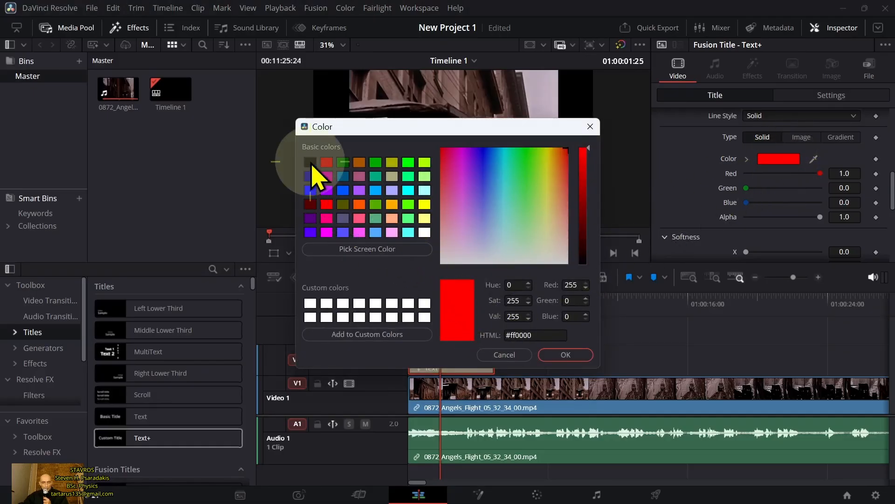
pyautogui.click(566, 355)
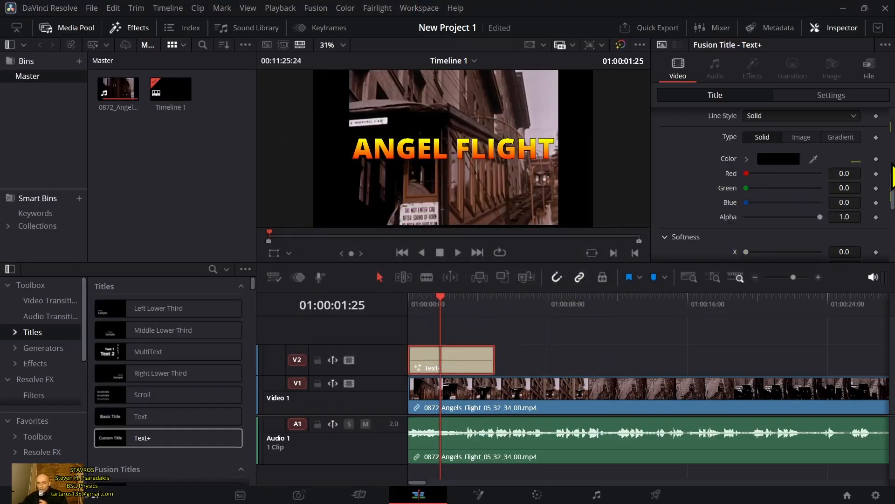
# Set the outline's thickness to 0.1 and check the title in full screen
pyautogui.moveTo(893, 191); pyautogui.dragTo(893, 159)
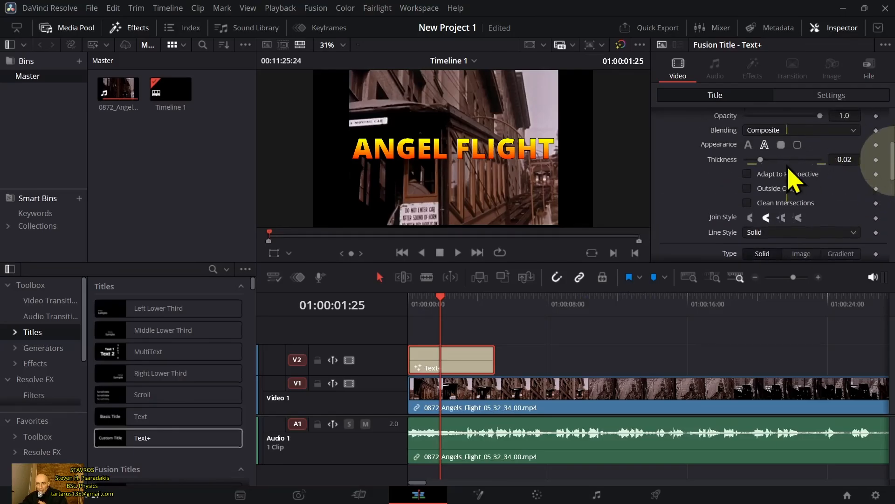
pyautogui.moveTo(762, 167); pyautogui.dragTo(843, 165)
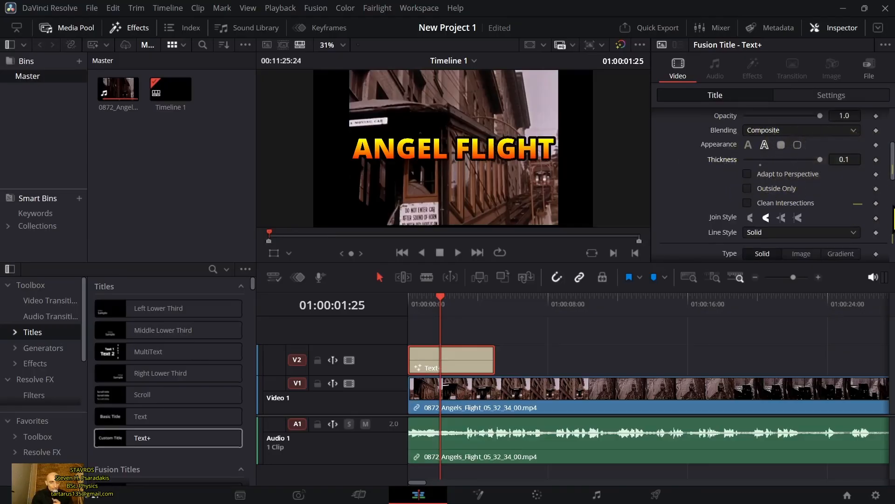
pyautogui.hotkey('ctrl', 'f')
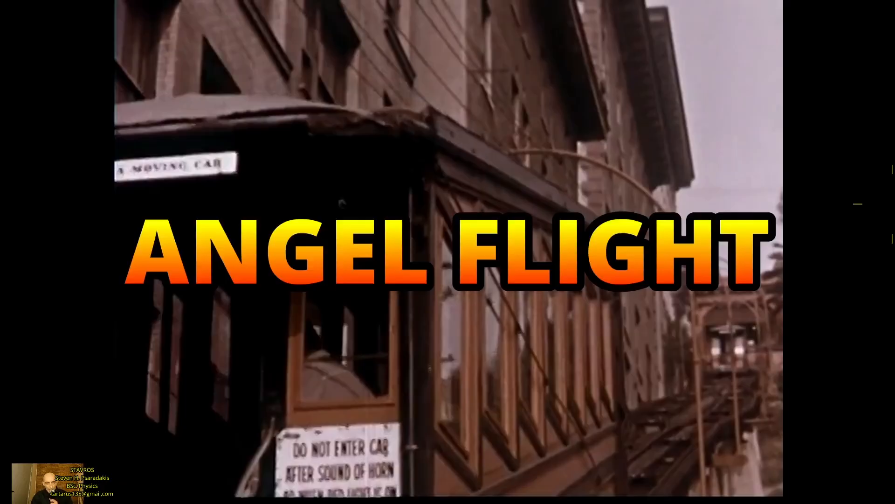
pyautogui.press('Escape')
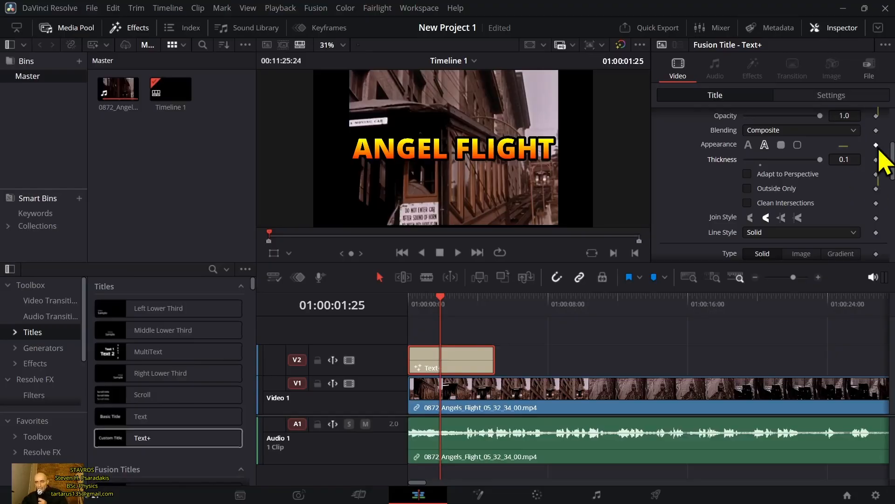
# Select shading element 3, Black Shadow, and enable it for the title
pyautogui.moveTo(893, 168); pyautogui.dragTo(892, 136)
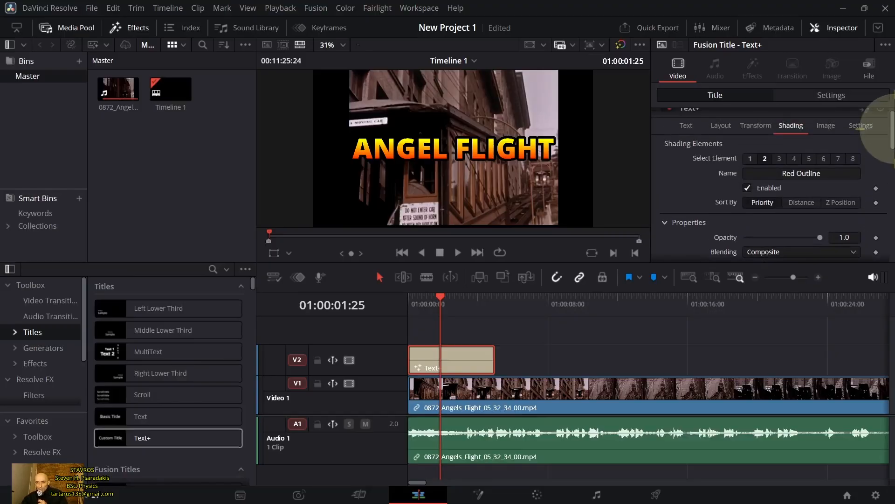
pyautogui.click(779, 159)
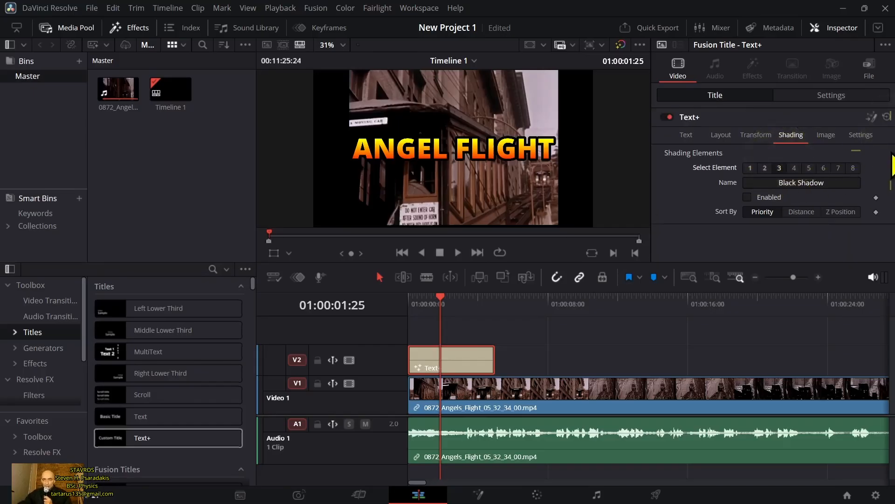
pyautogui.click(750, 197)
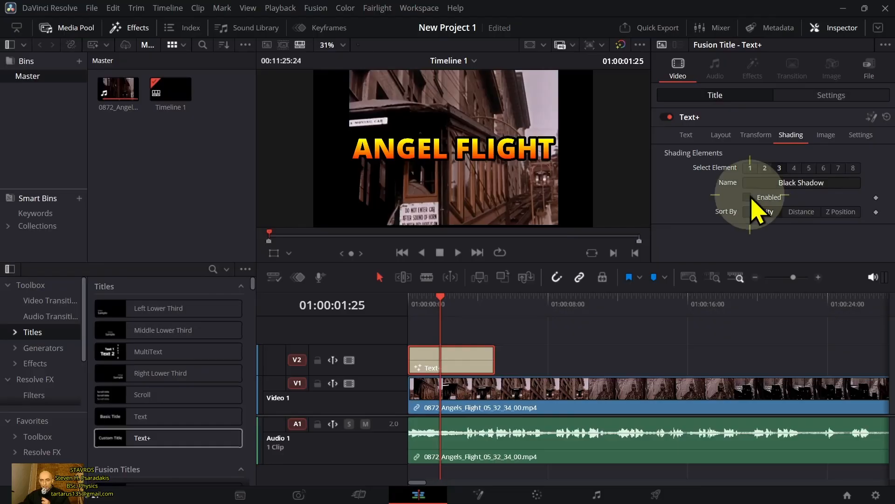
# Try shading element 4, Blue Border, on the title and disable it again
pyautogui.click(795, 168)
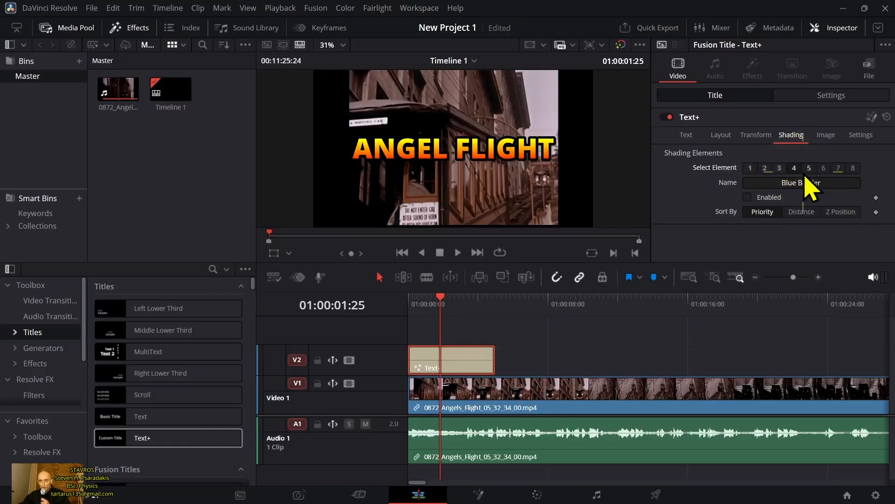
pyautogui.click(747, 197)
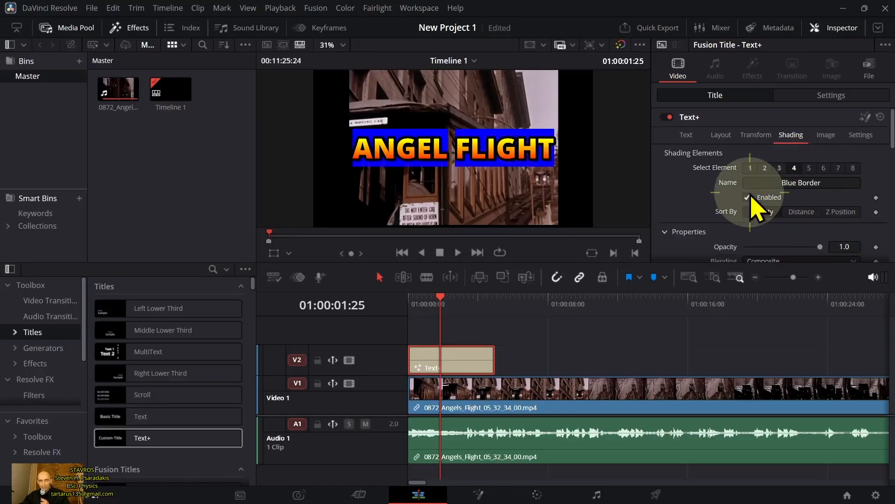
pyautogui.click(747, 197)
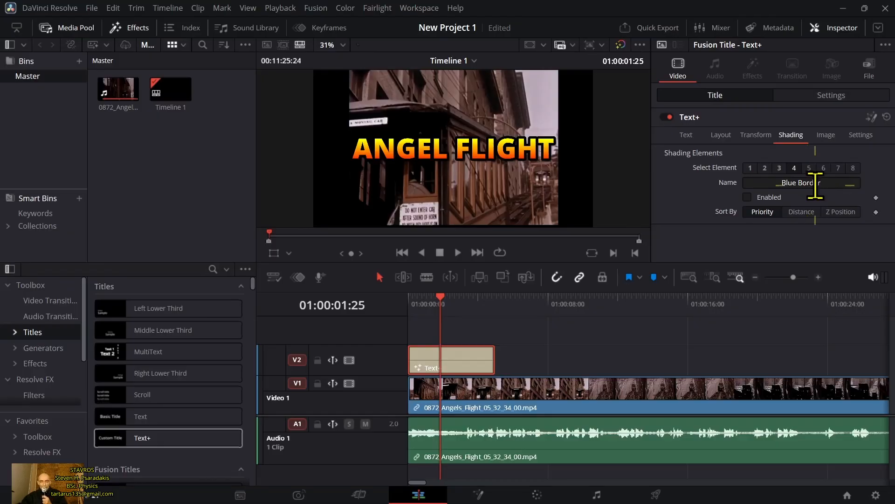
# Try rotating the title's characters about X, Y and Z by 54.8, 2.6 and 91.3, and reset all three rotations to 0.0
pyautogui.click(755, 135)
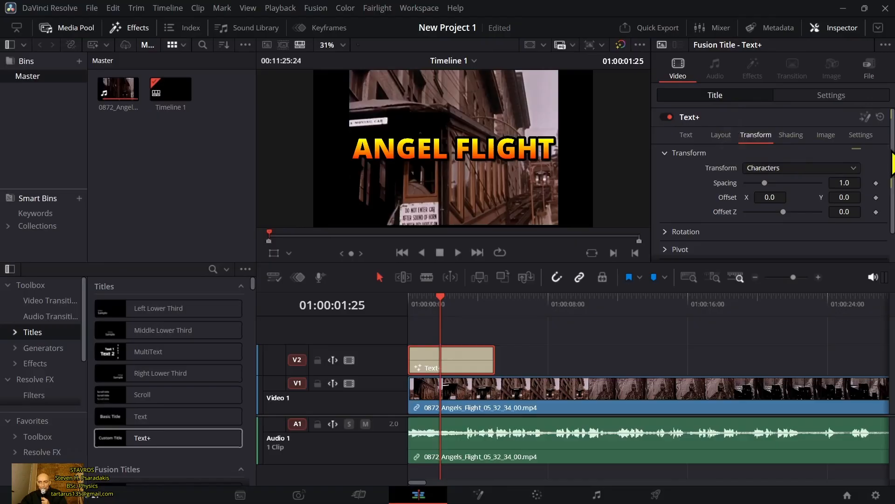
pyautogui.scroll(-2, 887, 187)
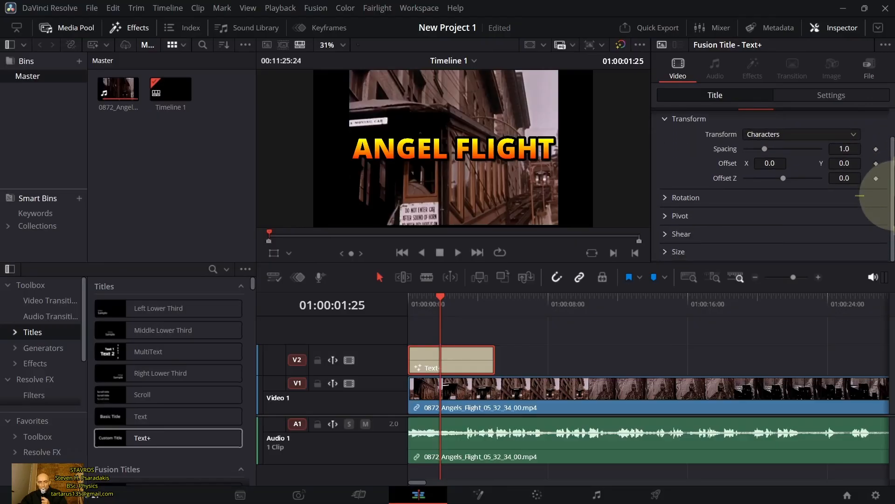
pyautogui.click(687, 200)
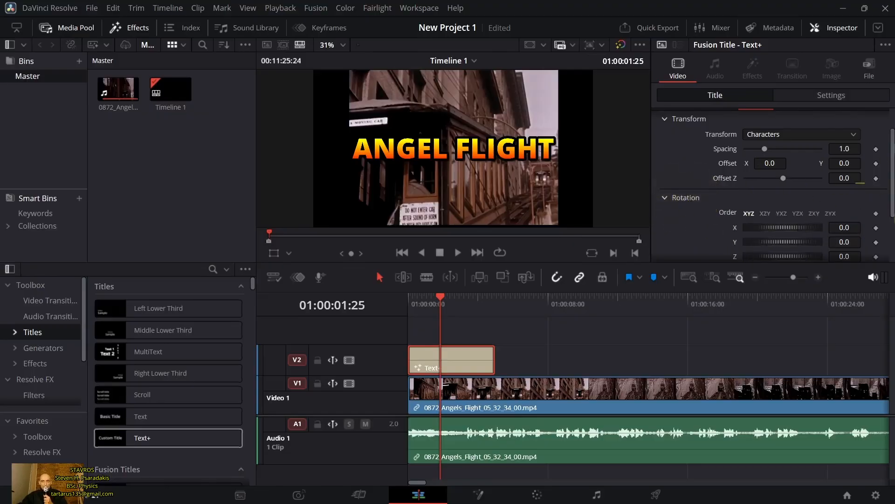
pyautogui.scroll(-3, 892, 191)
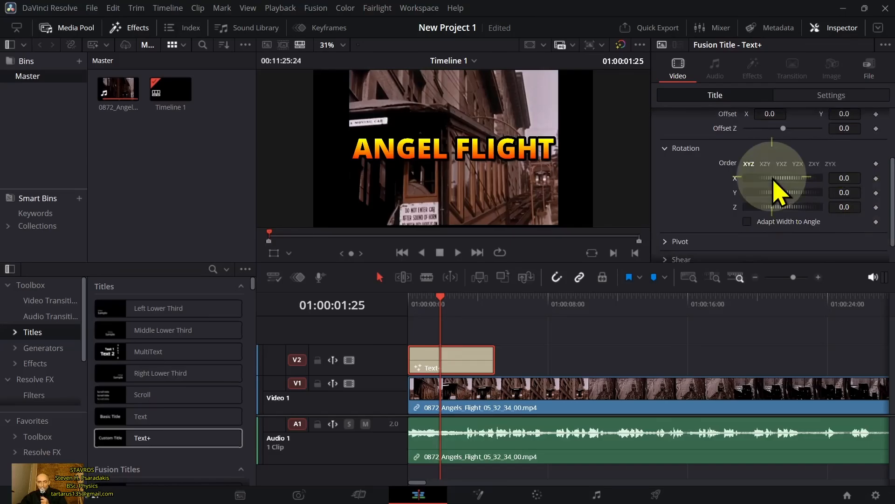
pyautogui.moveTo(773, 180); pyautogui.dragTo(794, 214)
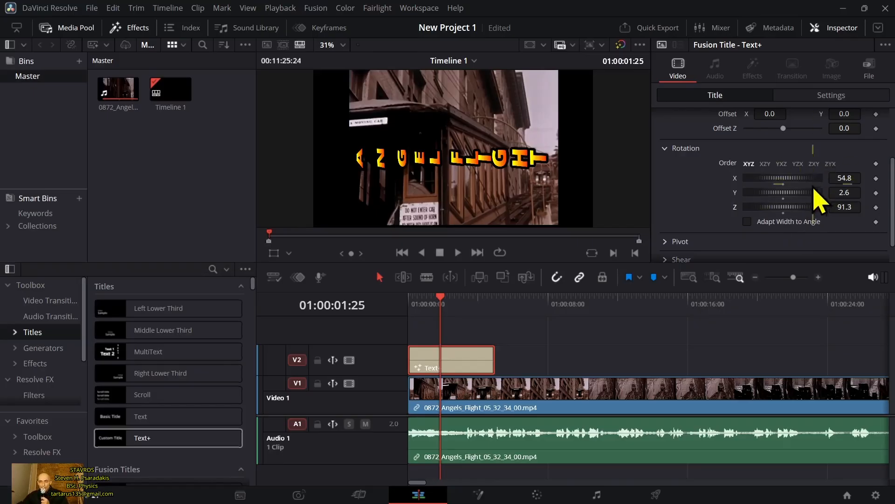
pyautogui.doubleClick(784, 184)
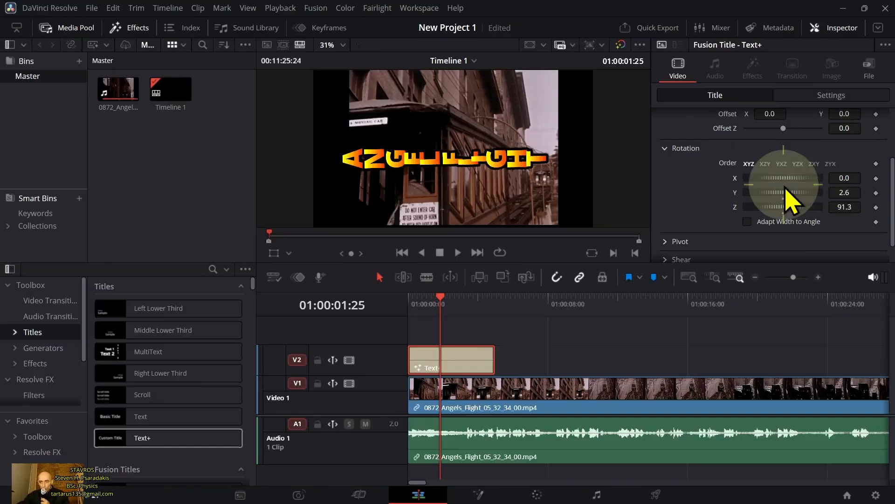
pyautogui.doubleClick(784, 198)
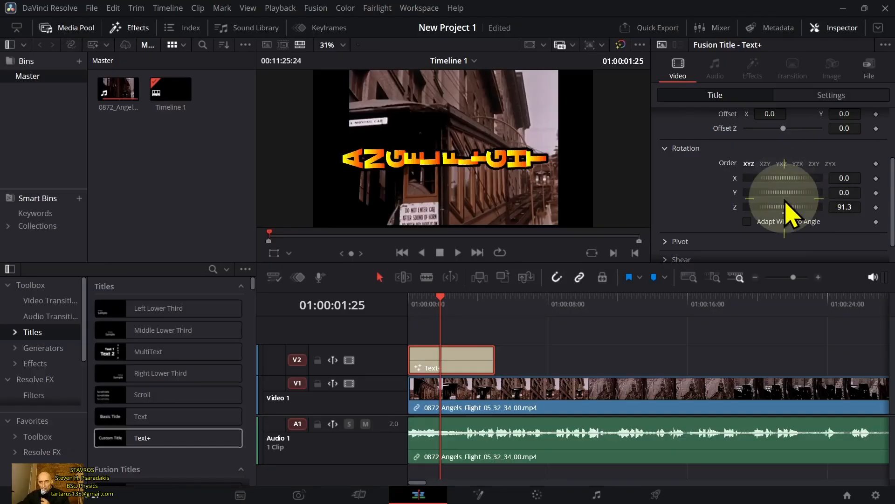
pyautogui.doubleClick(786, 210)
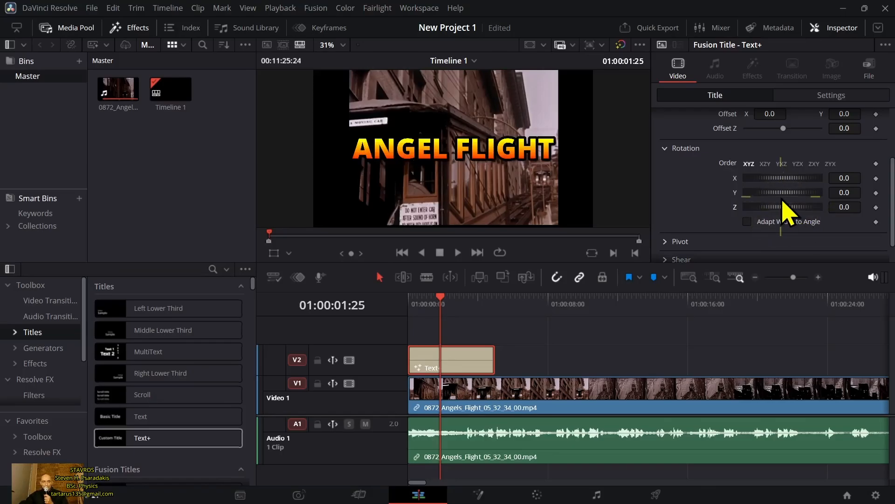
# Add keyframes for the title's X, Y and Z character rotation at 01:00:00:00
pyautogui.moveTo(442, 309); pyautogui.dragTo(413, 311)
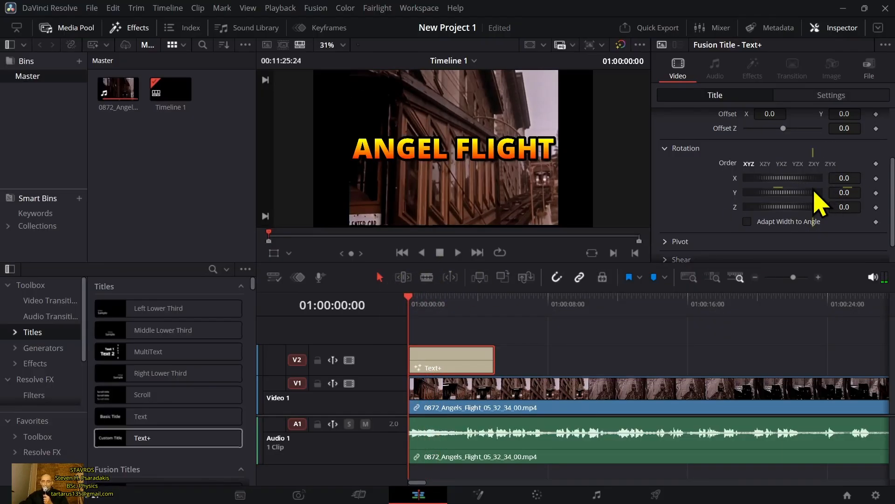
pyautogui.click(877, 178)
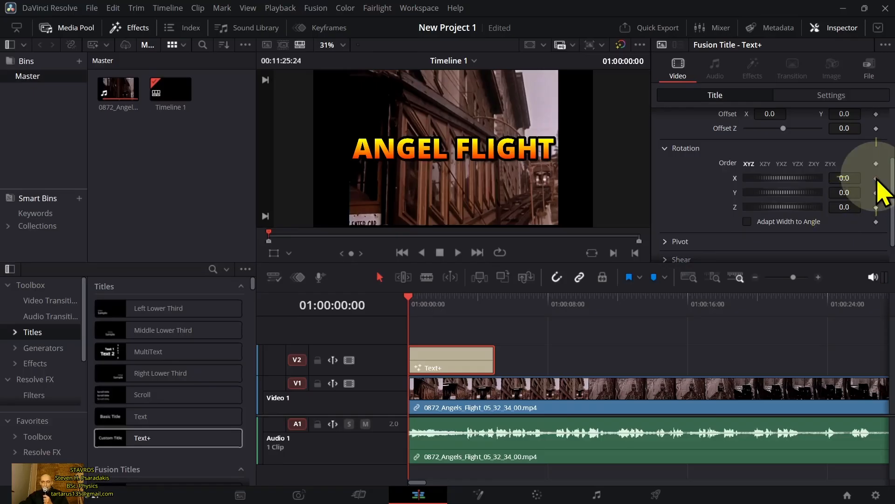
pyautogui.click(876, 192)
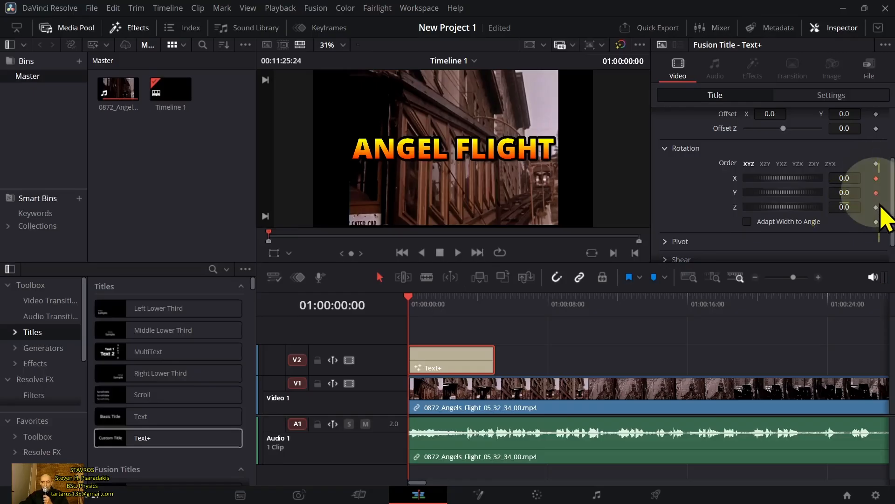
pyautogui.click(876, 208)
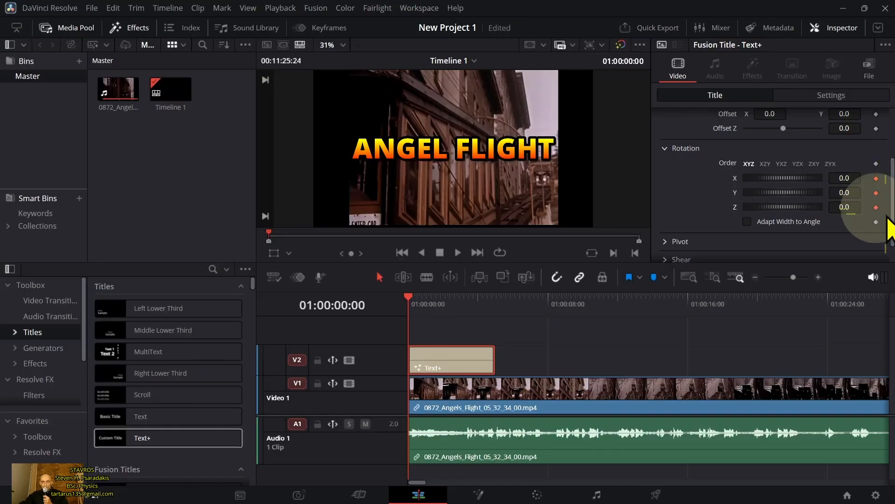
# Move the playhead to the title clip's last frame at 01:00:04:29
pyautogui.moveTo(411, 302); pyautogui.dragTo(498, 308)
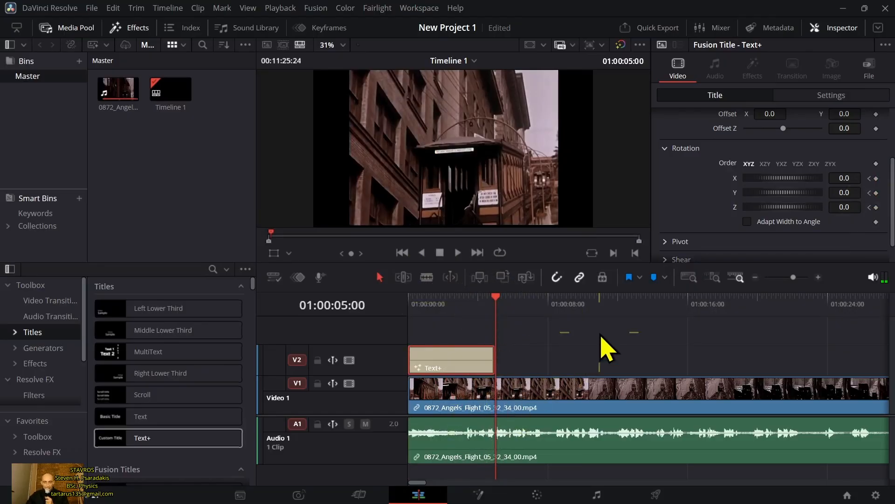
pyautogui.press('Left')
pyautogui.press('Left')
pyautogui.press('Right')
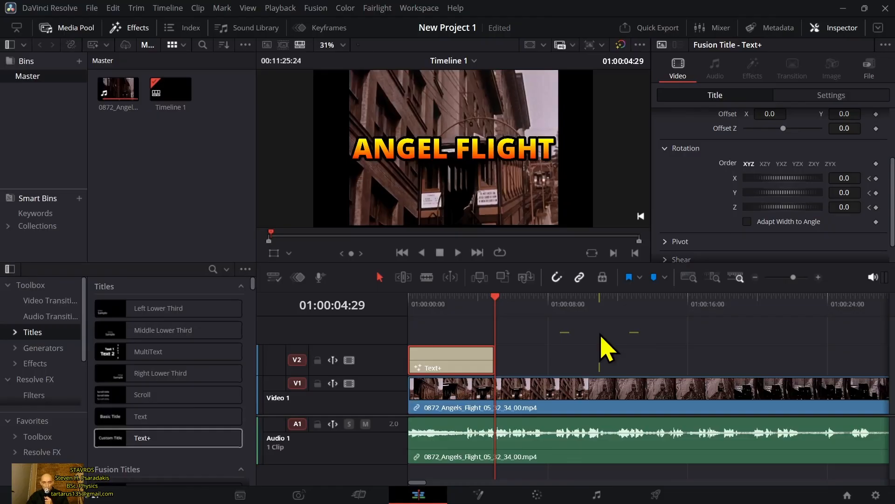
pyautogui.press('Left')
pyautogui.press('Right')
pyautogui.press('Right')
pyautogui.press('Right')
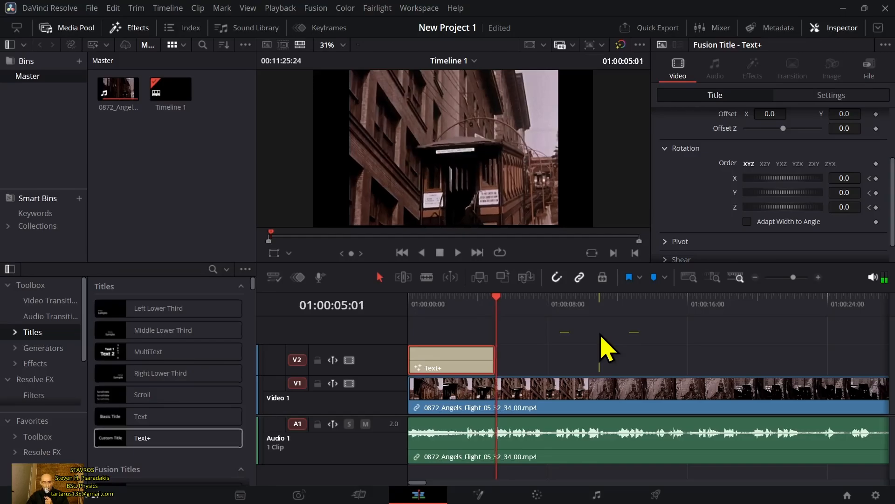
pyautogui.press('Left')
pyautogui.press('Left')
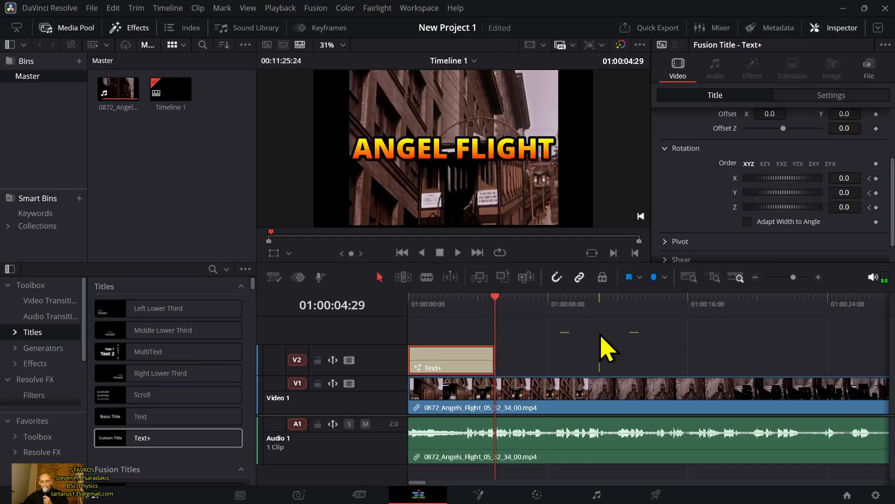
# Set the title's X, Y and Z character rotation to 360 at 01:00:04:29
pyautogui.moveTo(781, 177); pyautogui.dragTo(844, 180)
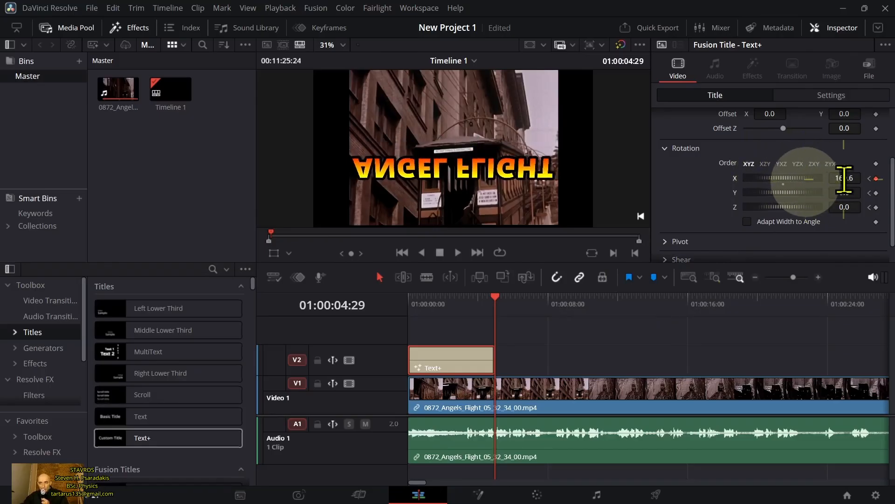
pyautogui.click(845, 178)
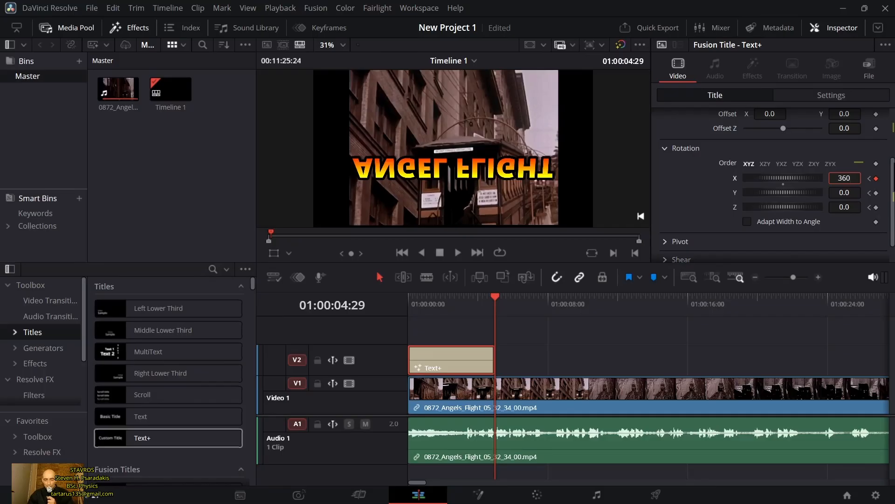
pyautogui.press('Tab')
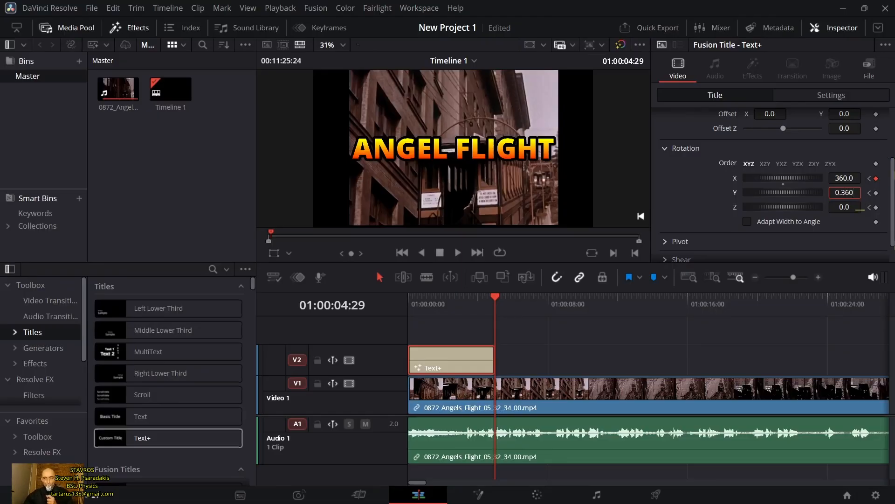
pyautogui.click(878, 193)
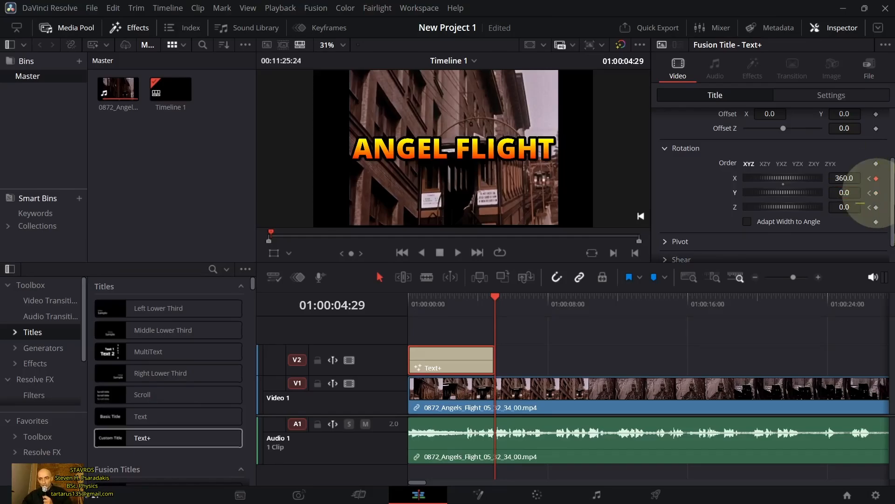
pyautogui.click(846, 192)
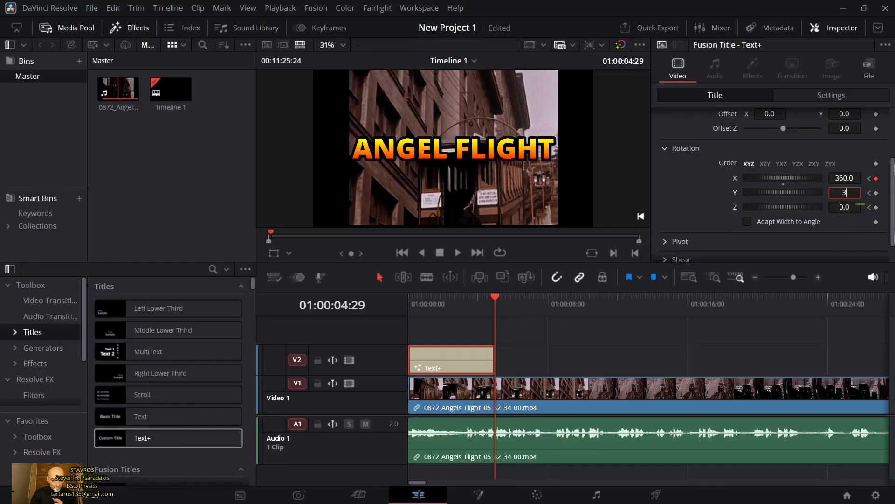
pyautogui.click(849, 207)
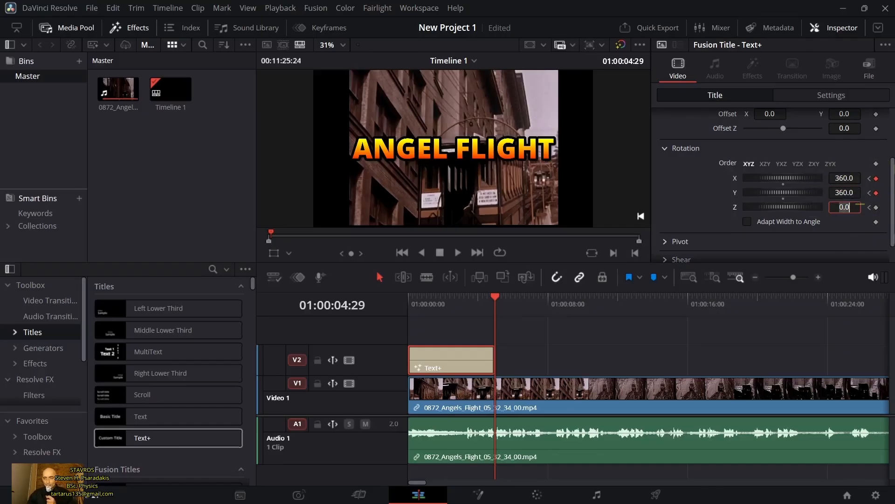
pyautogui.click(845, 205)
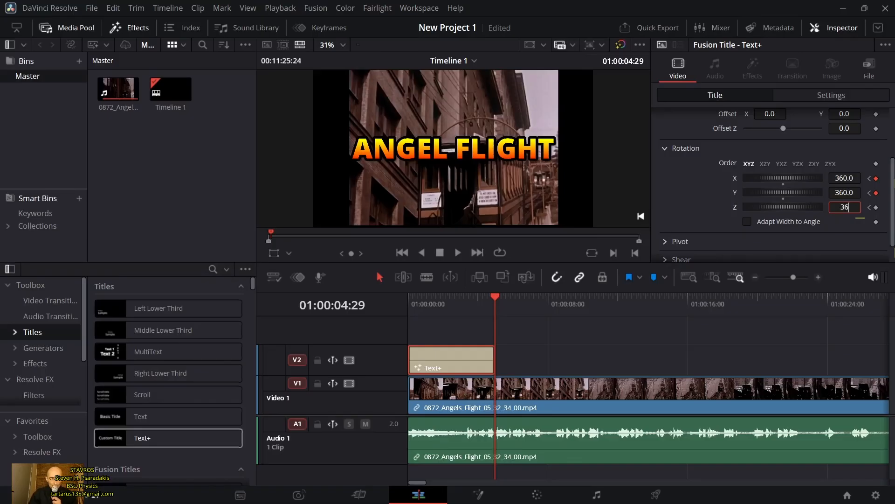
pyautogui.press('Tab')
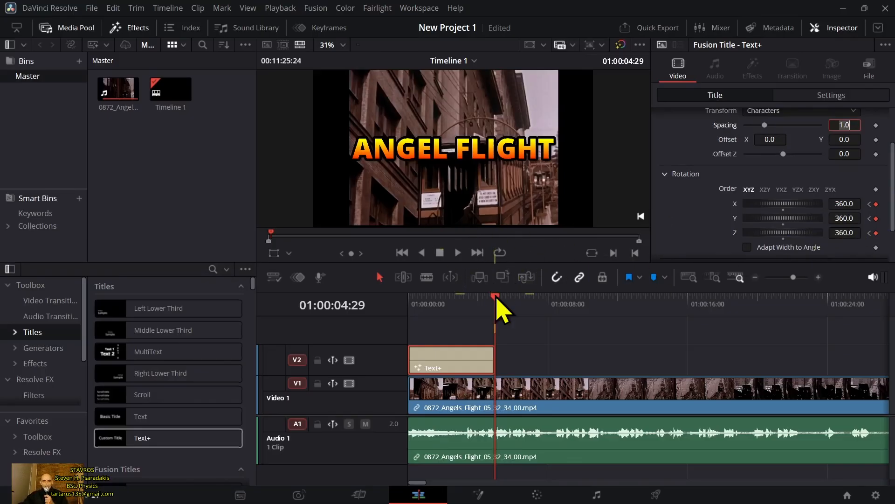
# Play the rotating title from 01:00:00:00 in full screen, stop playback and return the playhead to the start
pyautogui.click(442, 303)
pyautogui.moveTo(446, 317); pyautogui.dragTo(417, 310)
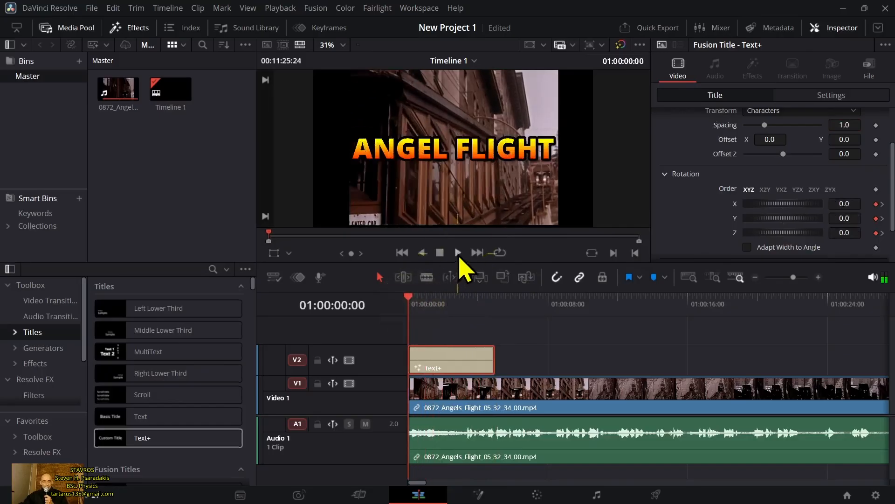
pyautogui.click(458, 252)
pyautogui.hotkey('ctrl', 'f')
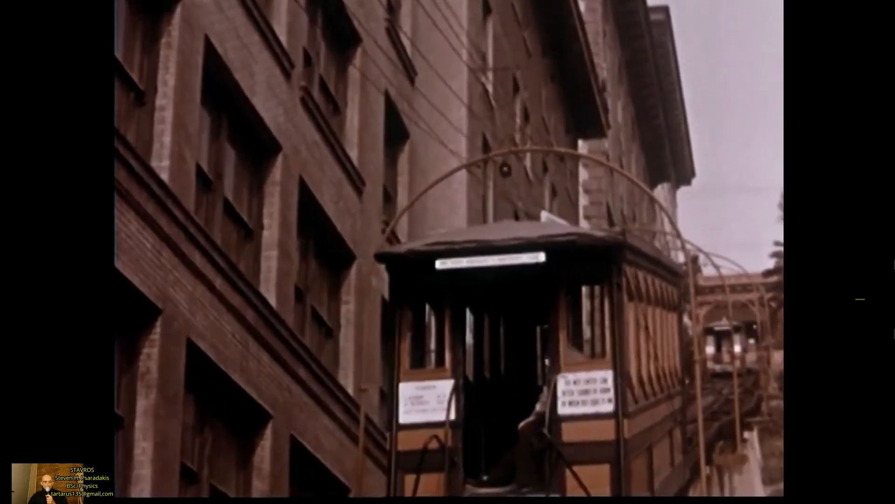
pyautogui.press('Escape')
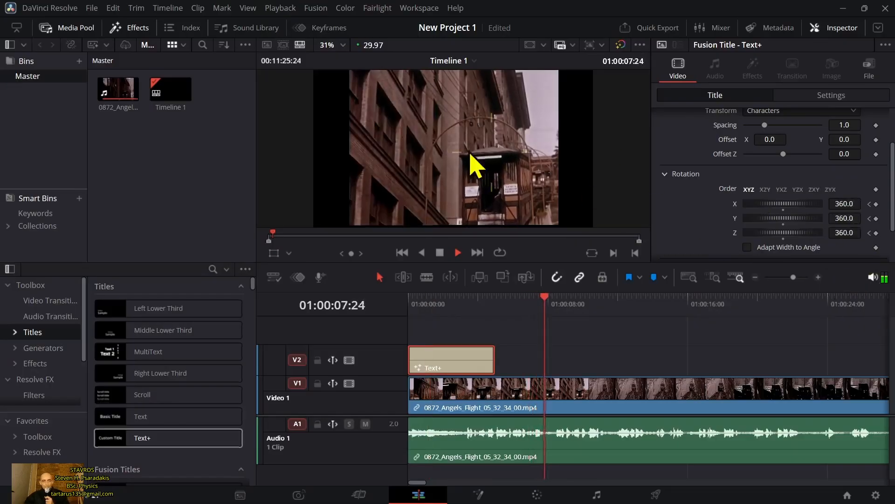
pyautogui.click(440, 253)
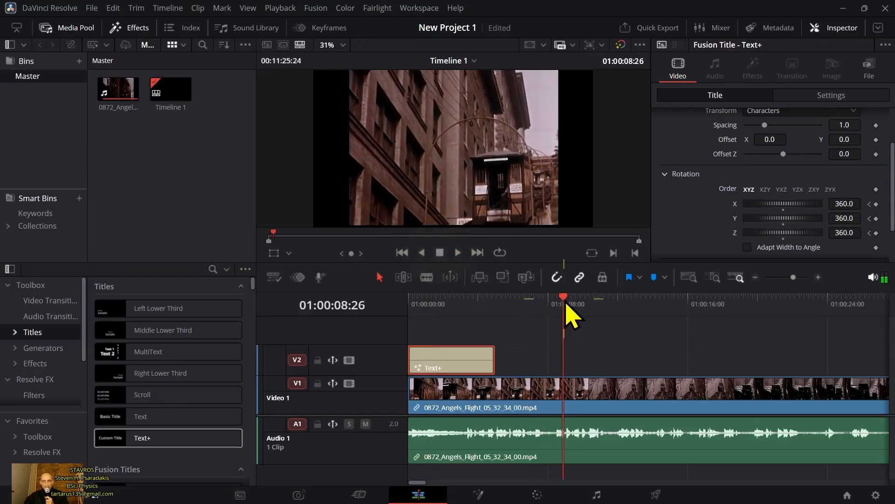
pyautogui.moveTo(557, 301); pyautogui.dragTo(410, 340)
# Expand the Size settings for the title's characters
pyautogui.scroll(-2, 877, 187)
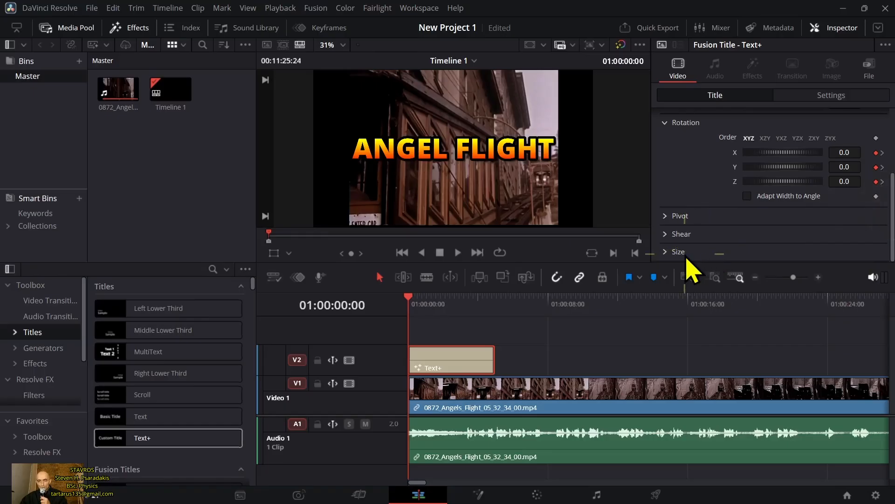
pyautogui.click(679, 254)
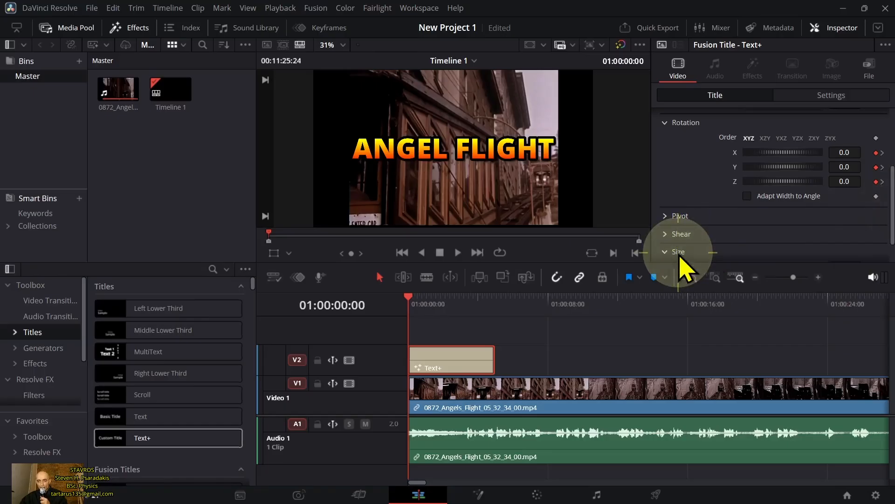
pyautogui.moveTo(892, 205); pyautogui.dragTo(892, 216)
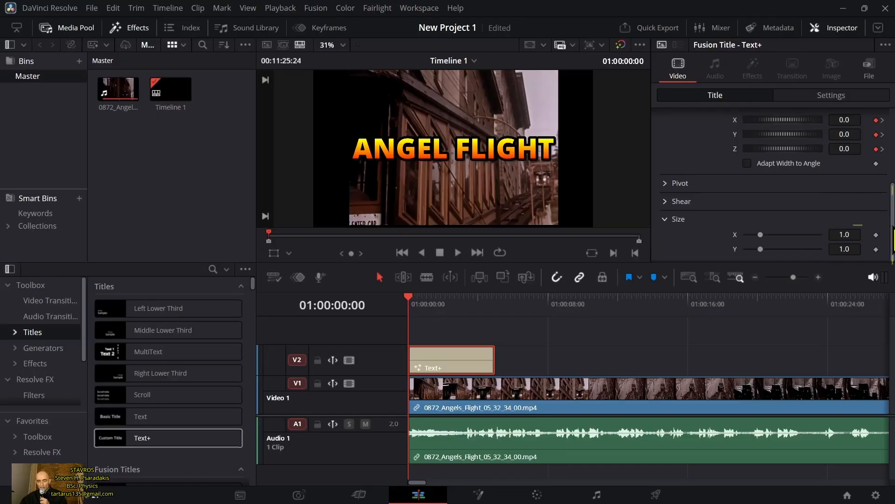
# Remove the keyframe animation from the title's X, Y and Z character rotation
pyautogui.scroll(4, 774, 196)
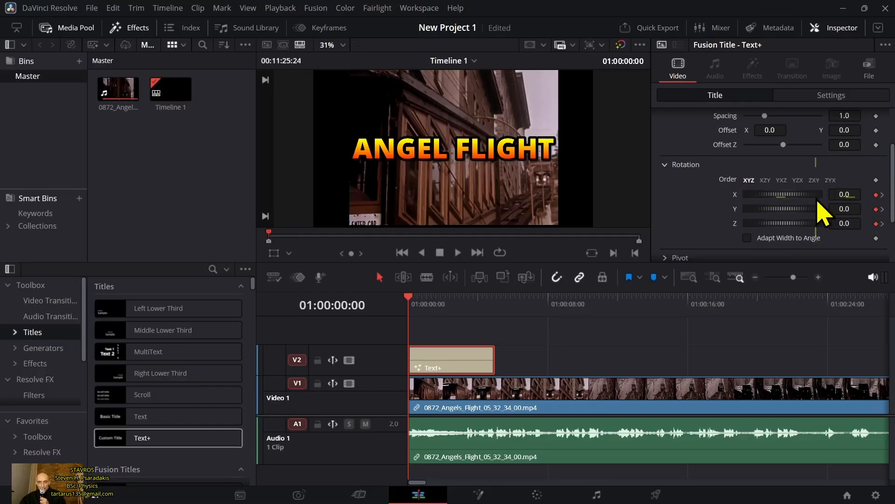
pyautogui.rightClick(877, 195)
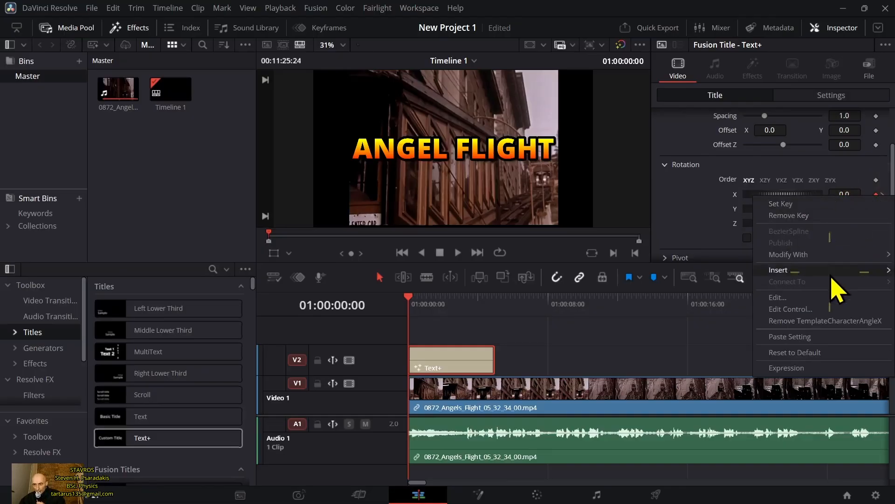
pyautogui.click(832, 323)
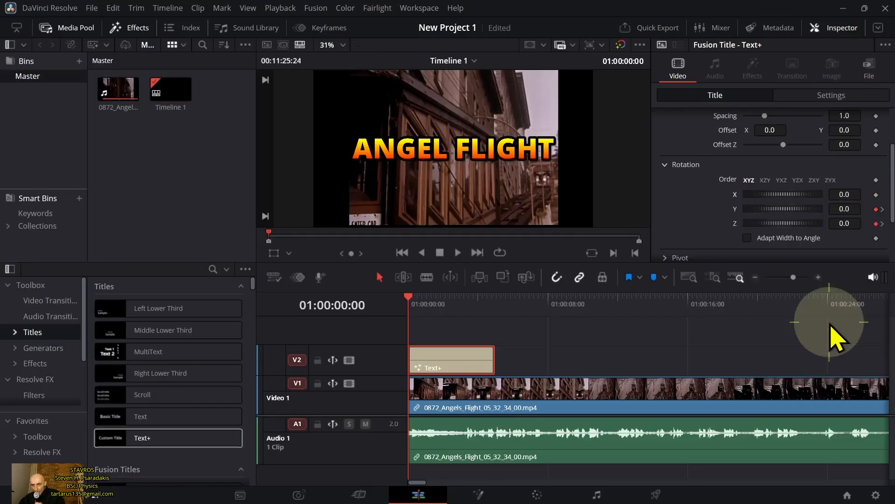
pyautogui.rightClick(877, 210)
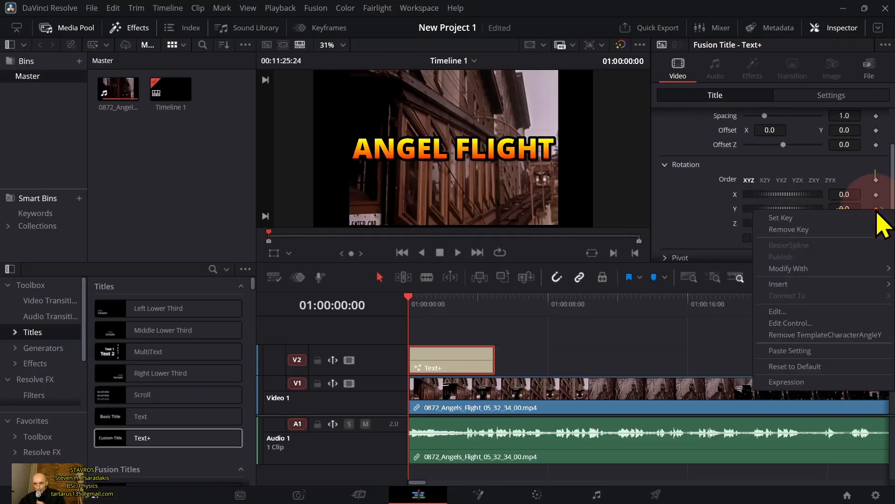
pyautogui.click(825, 334)
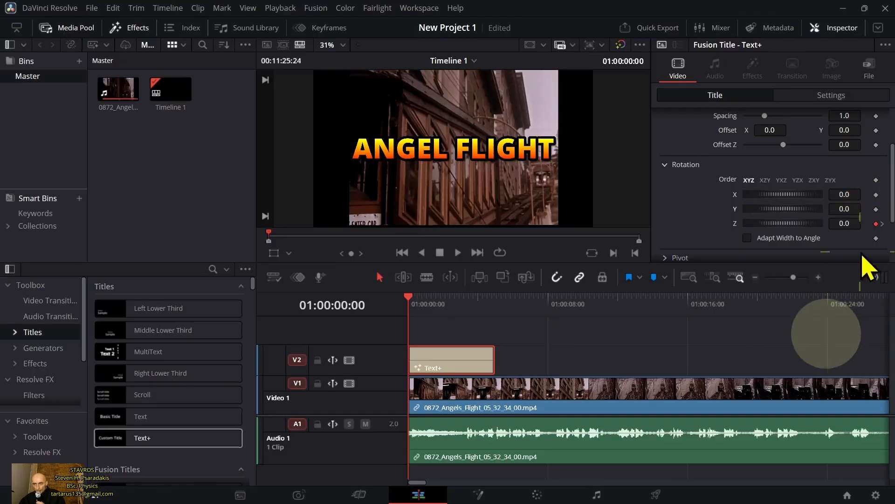
pyautogui.rightClick(877, 224)
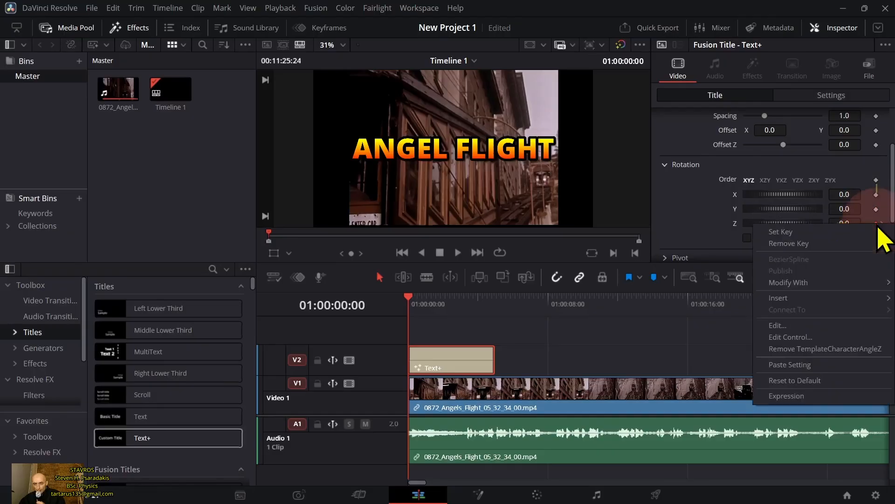
pyautogui.click(844, 350)
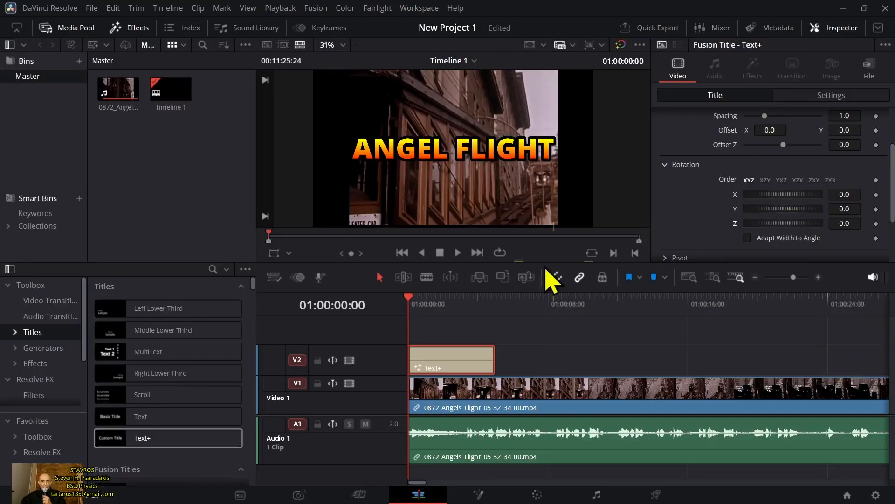
# Try character sizes of X 1.654 and Y 1.26 on the title at 01:00:01:19, and reset each to 1.0
pyautogui.moveTo(411, 301); pyautogui.dragTo(438, 303)
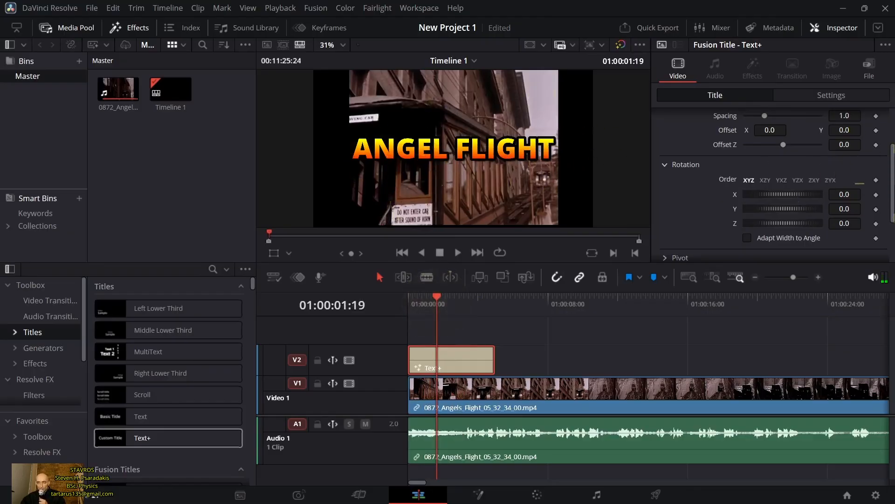
pyautogui.scroll(-2, 860, 201)
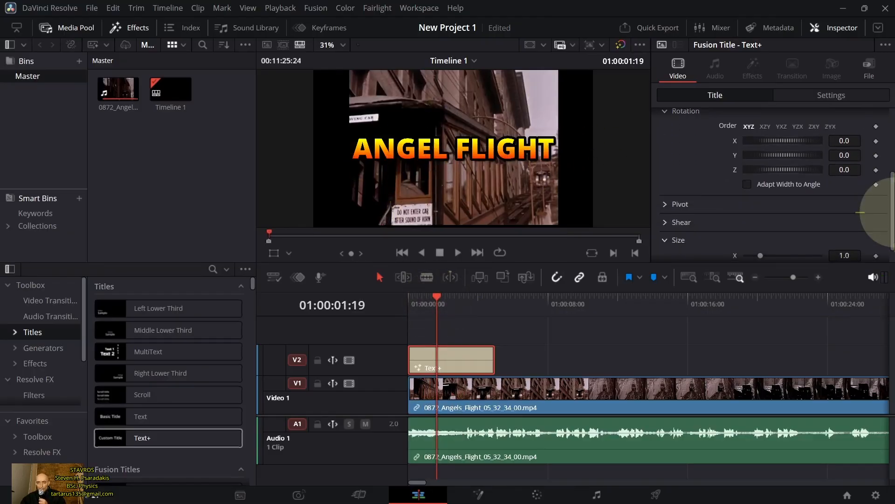
pyautogui.scroll(-1, 860, 212)
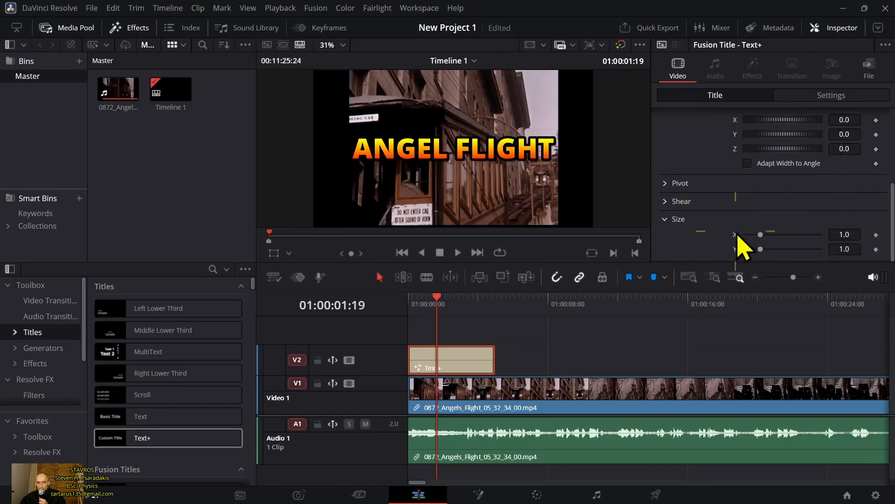
pyautogui.moveTo(760, 234)
pyautogui.mouseDown()
pyautogui.moveTo(789, 242)
pyautogui.moveTo(770, 239)
pyautogui.mouseUp()
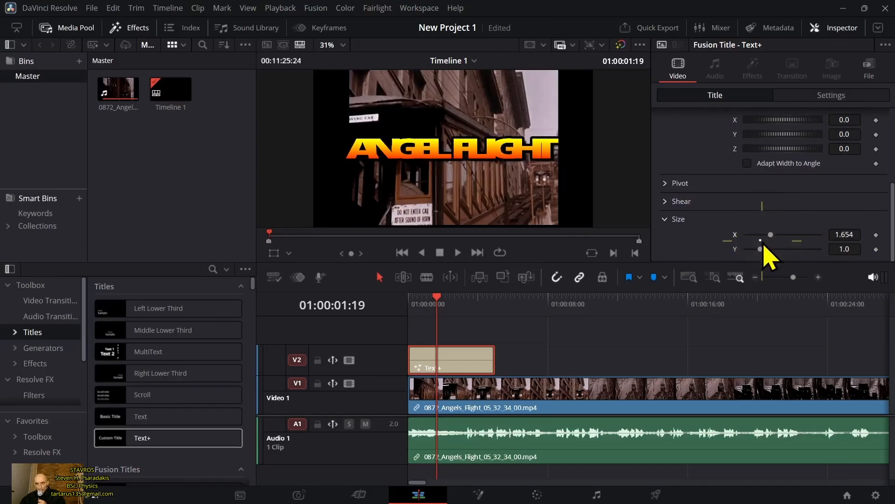
pyautogui.click(760, 241)
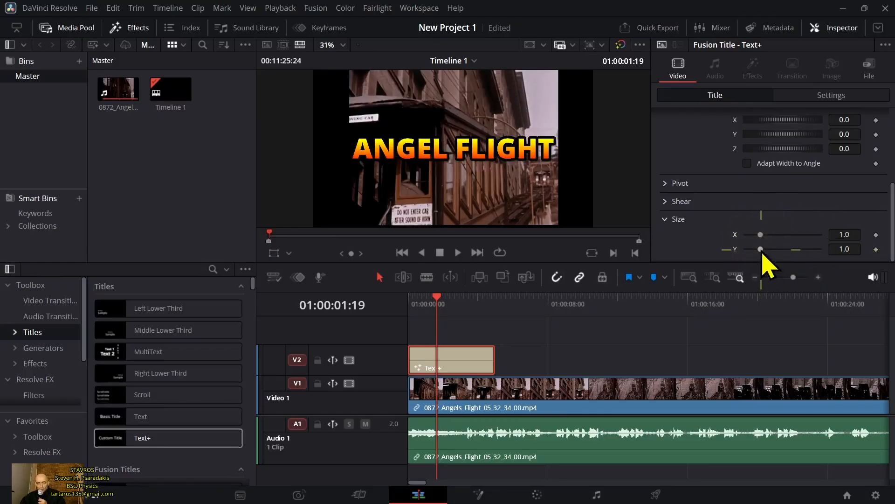
pyautogui.moveTo(761, 252)
pyautogui.mouseDown()
pyautogui.moveTo(793, 258)
pyautogui.moveTo(766, 260)
pyautogui.mouseUp()
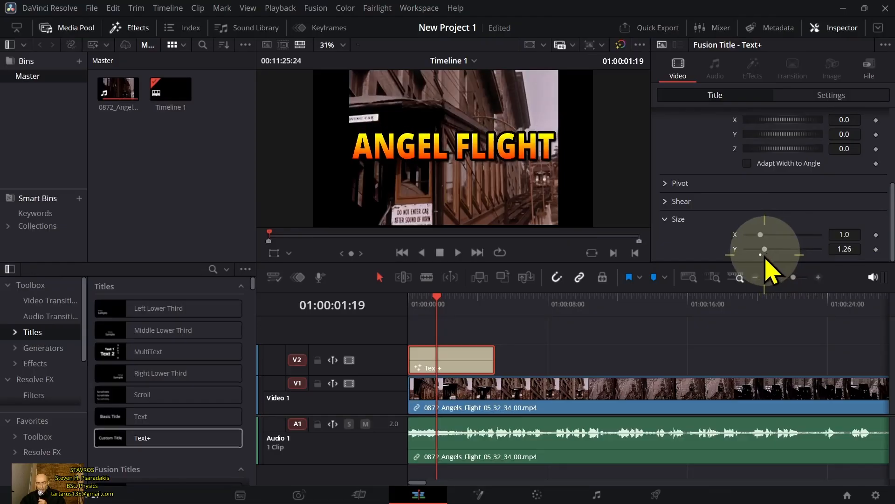
pyautogui.click(761, 254)
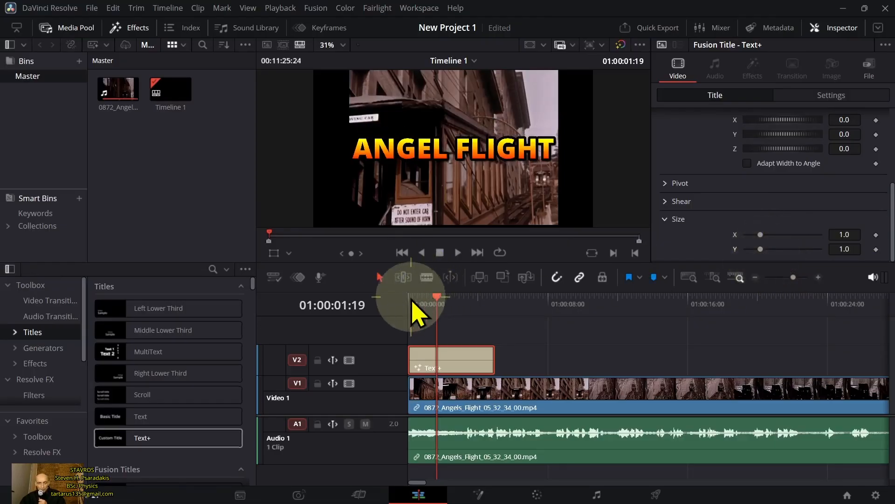
# Keyframe the title's character size Y at 1.0 on 01:00:00:00 and set it to about 4.291 at 01:00:04:23
pyautogui.moveTo(436, 299); pyautogui.dragTo(410, 302)
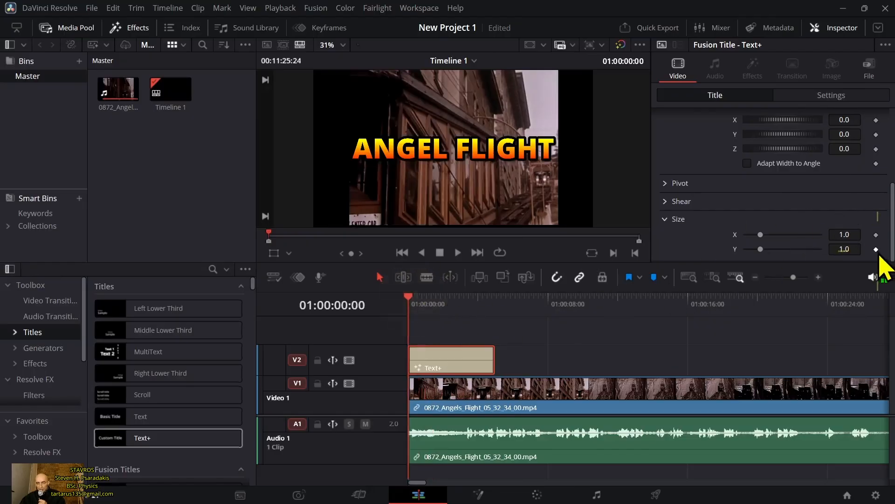
pyautogui.moveTo(411, 300); pyautogui.dragTo(491, 305)
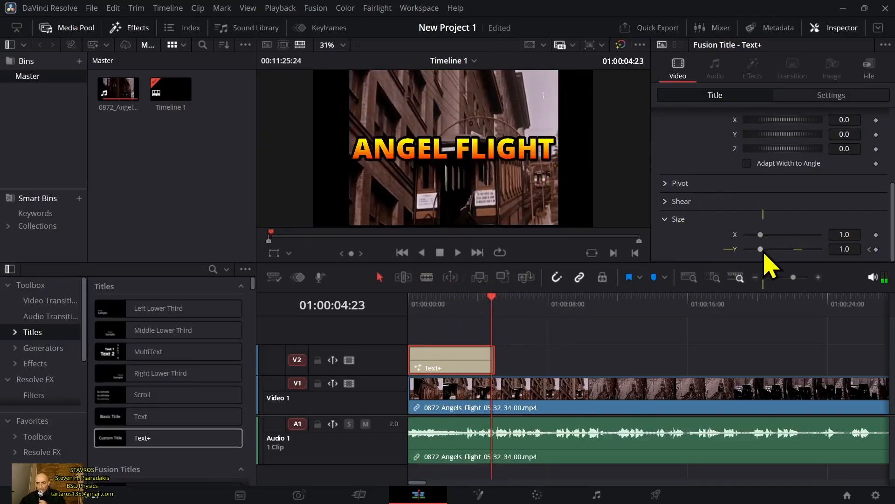
pyautogui.moveTo(767, 250); pyautogui.dragTo(813, 252)
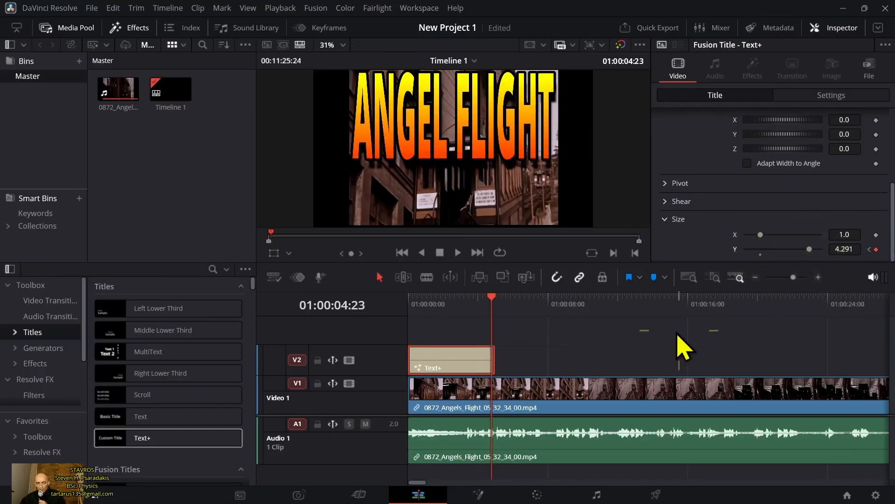
# Play the title's vertical stretch animation from 01:00:00:00 in full screen
pyautogui.moveTo(492, 310); pyautogui.dragTo(409, 300)
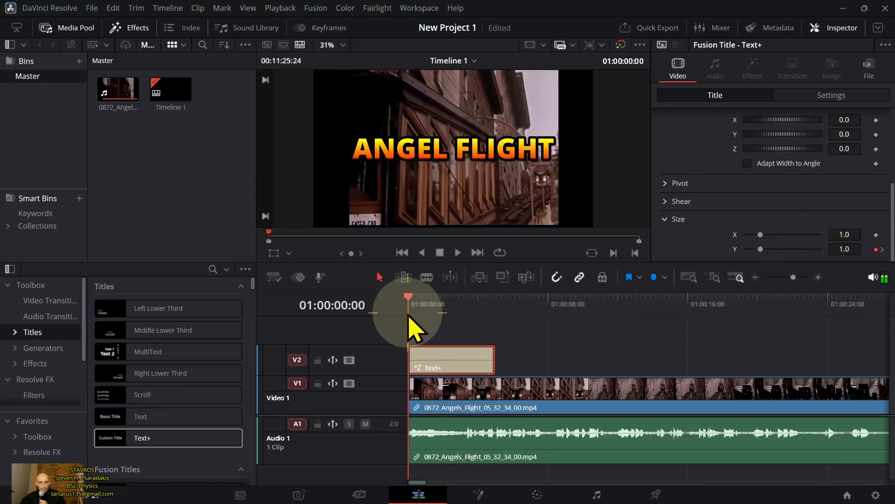
pyautogui.click(458, 252)
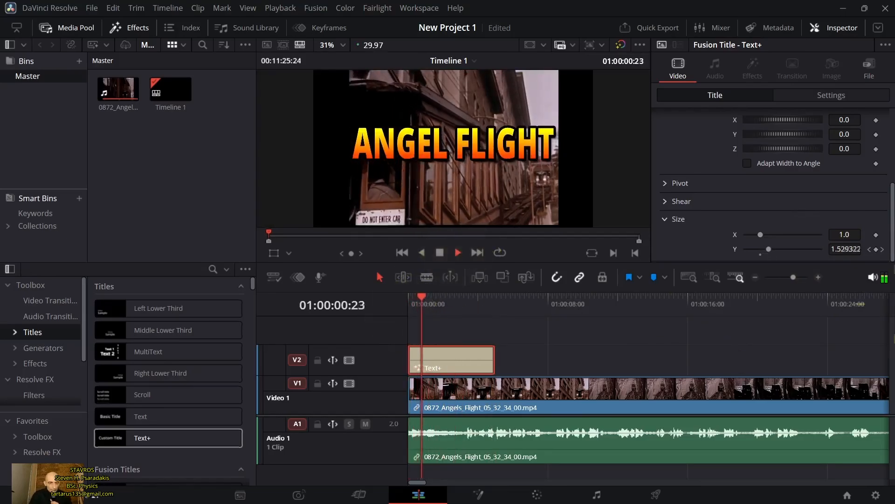
pyautogui.hotkey('ctrl', 'f')
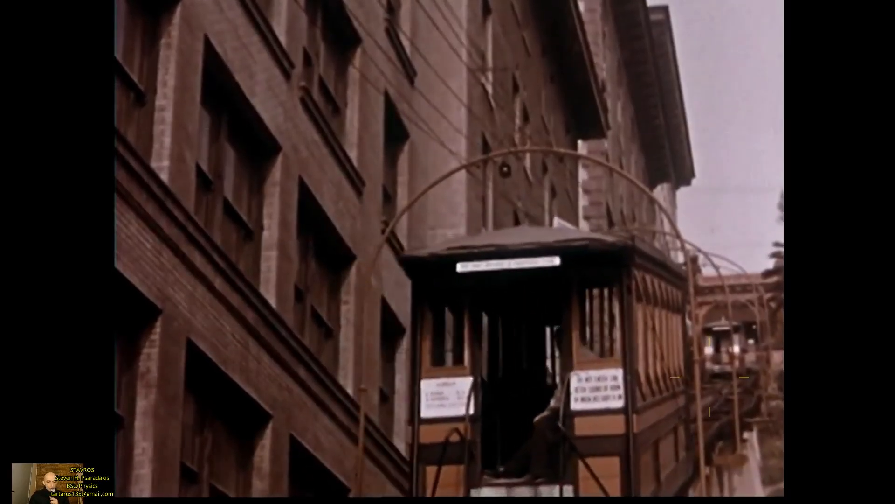
# Leave the full-screen view, stop playback and return the playhead to 01:00:00:00
pyautogui.press('Escape')
pyautogui.press('space')
pyautogui.press('Home')
# Expand the title's character shear settings and try adjusting the X shear
pyautogui.scroll(1, 667, 207)
pyautogui.click(665, 207)
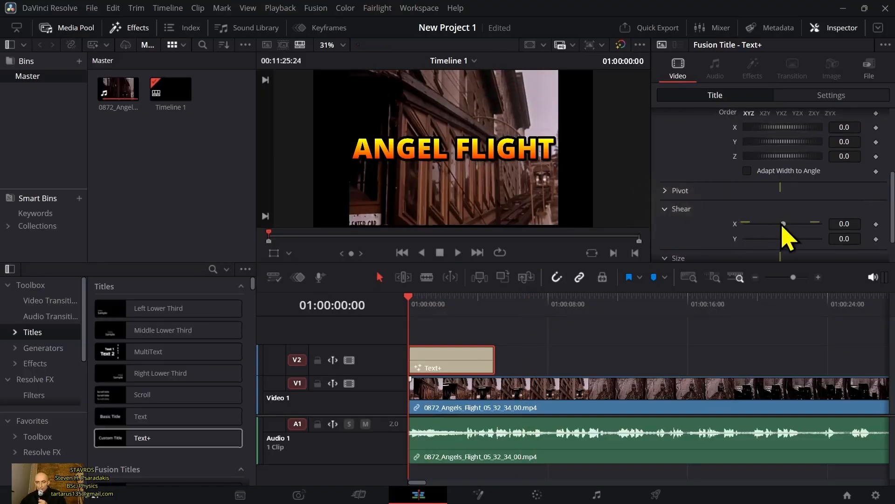
pyautogui.moveTo(780, 224)
pyautogui.mouseDown()
pyautogui.moveTo(812, 225)
pyautogui.moveTo(761, 225)
pyautogui.moveTo(829, 245)
pyautogui.moveTo(811, 252)
pyautogui.moveTo(863, 254)
pyautogui.moveTo(796, 253)
pyautogui.moveTo(785, 238)
pyautogui.mouseUp()
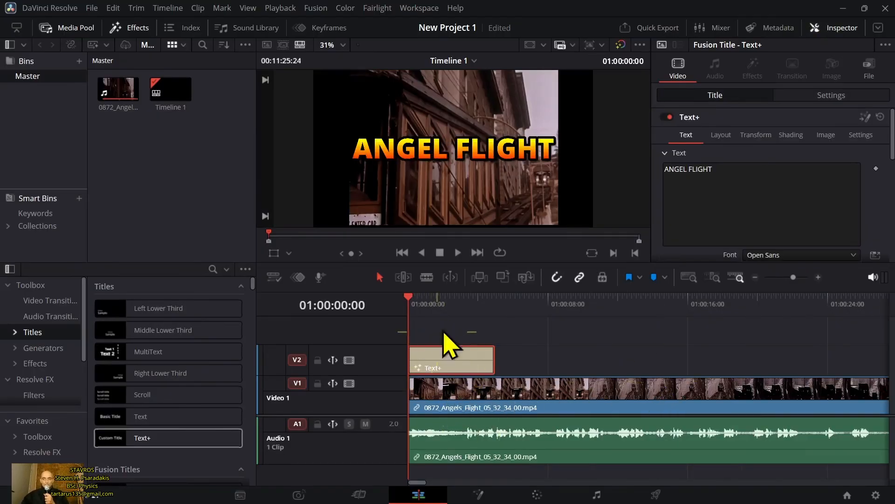
# Keyframe the title's "ANGEL FLIGHT" text at 01:00:00:00 and again at 01:00:02:14
pyautogui.click(877, 169)
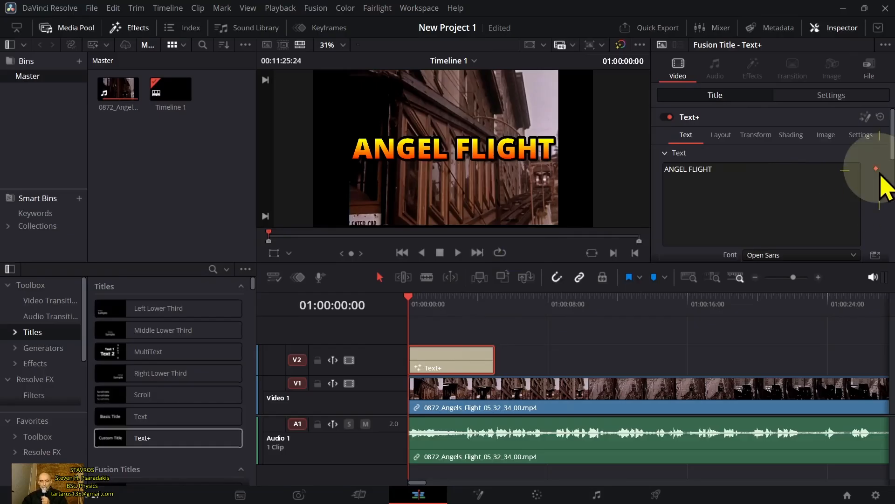
pyautogui.click(413, 300)
pyautogui.moveTo(414, 302); pyautogui.dragTo(453, 309)
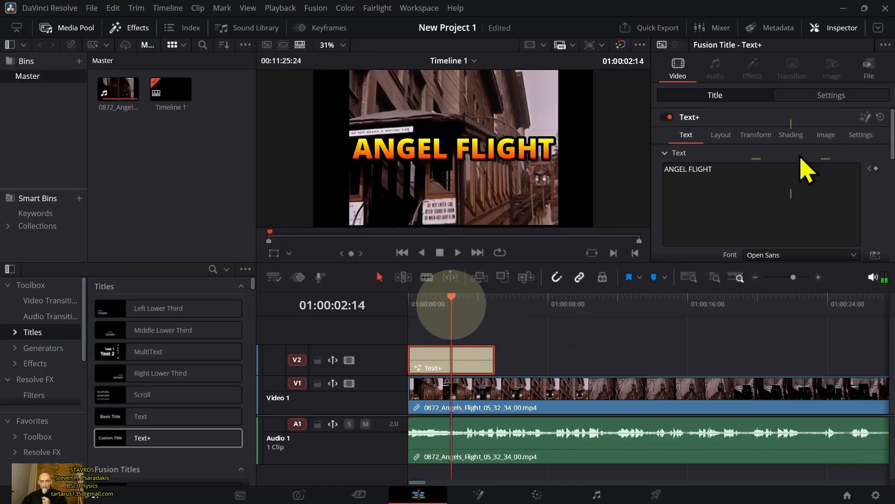
pyautogui.click(877, 170)
# Replace the title's text at the 01:00:02:14 keyframe with "Uphill Rail"
pyautogui.click(729, 171)
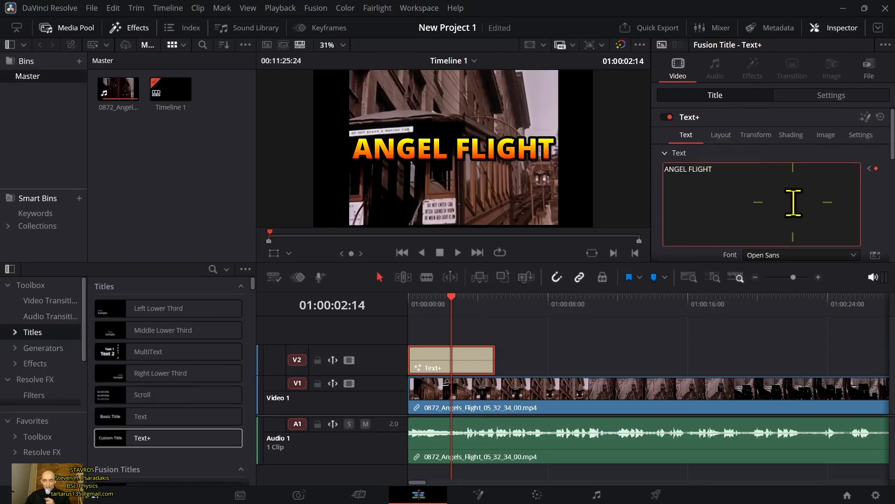
pyautogui.press('BackSpace')
pyautogui.press('BackSpace')
pyautogui.press('BackSpace')
pyautogui.press('BackSpace')
pyautogui.press('BackSpace')
pyautogui.press('BackSpace')
pyautogui.press('BackSpace')
pyautogui.press('BackSpace')
pyautogui.press('BackSpace')
pyautogui.press('BackSpace')
pyautogui.press('BackSpace')
pyautogui.press('BackSpace')
pyautogui.write('U')
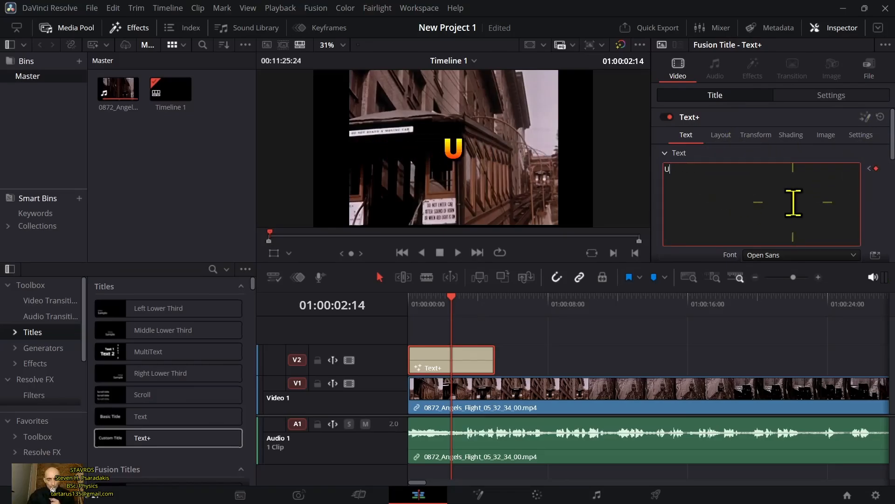
pyautogui.write('p')
pyautogui.write('ll')
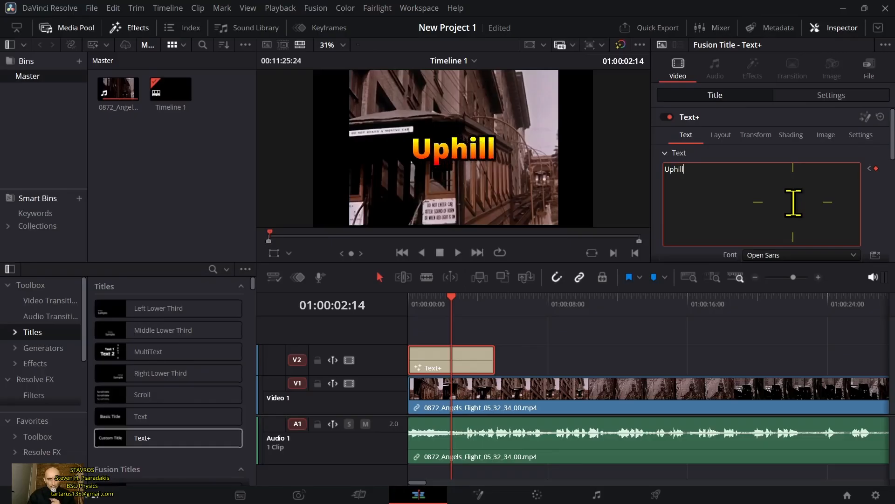
pyautogui.write(' Rail')
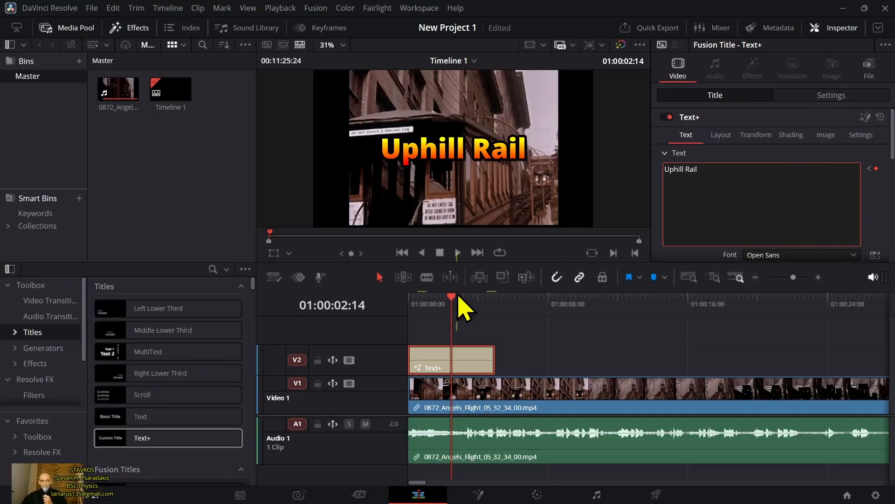
# Keyframe the "Uphill Rail" text on the title's last frame at 01:00:04:29
pyautogui.moveTo(451, 303); pyautogui.dragTo(492, 304)
pyautogui.press('Left')
pyautogui.press('Left')
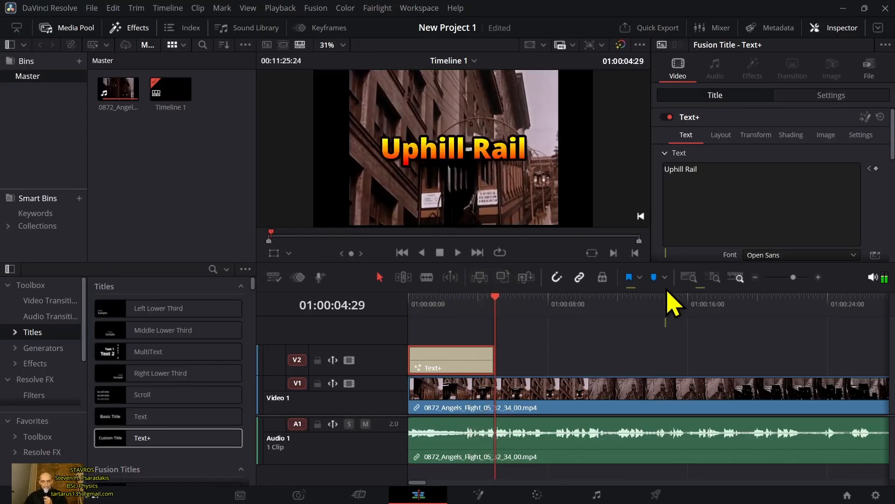
pyautogui.press('Right')
pyautogui.press('Right')
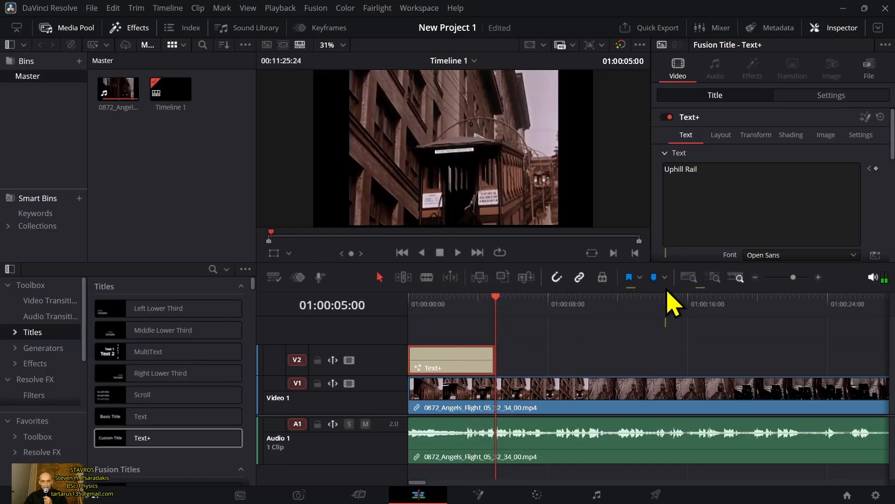
pyautogui.press('Left')
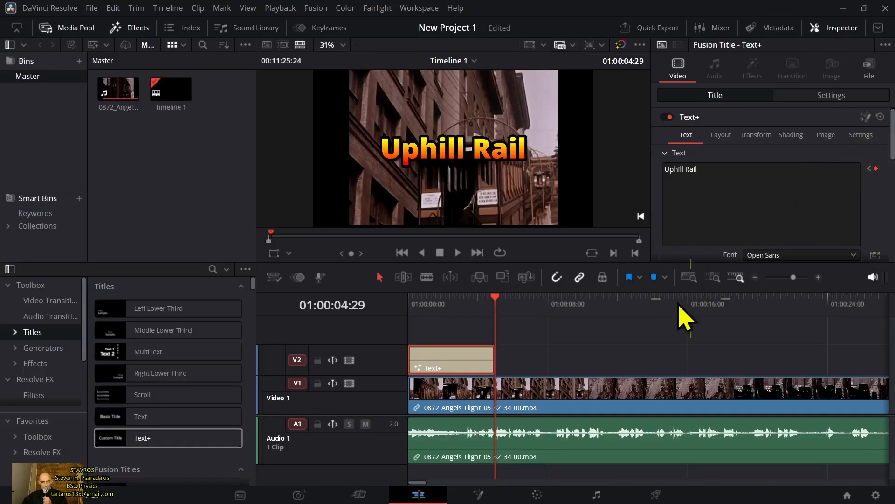
# Play the title's text change from 01:00:00:00 in full screen, and stop playback after the title ends
pyautogui.click(490, 299)
pyautogui.click(413, 299)
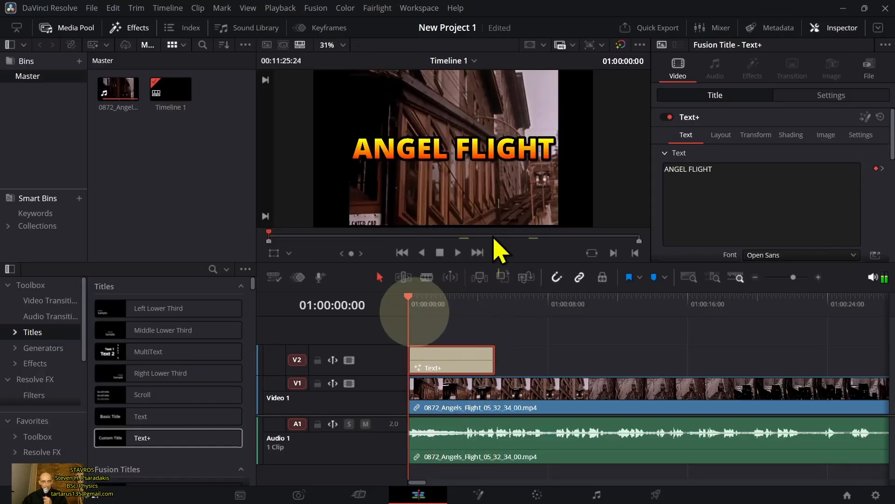
pyautogui.click(458, 252)
pyautogui.hotkey('ctrl', 'f')
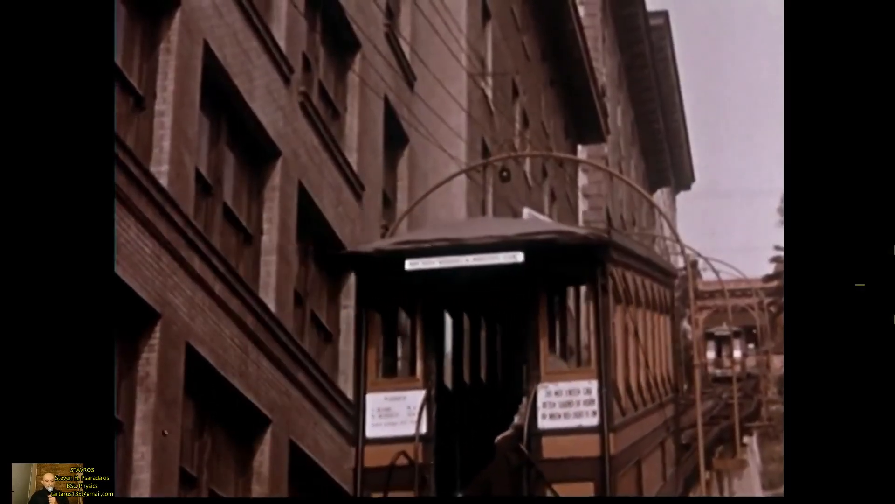
pyautogui.press('Escape')
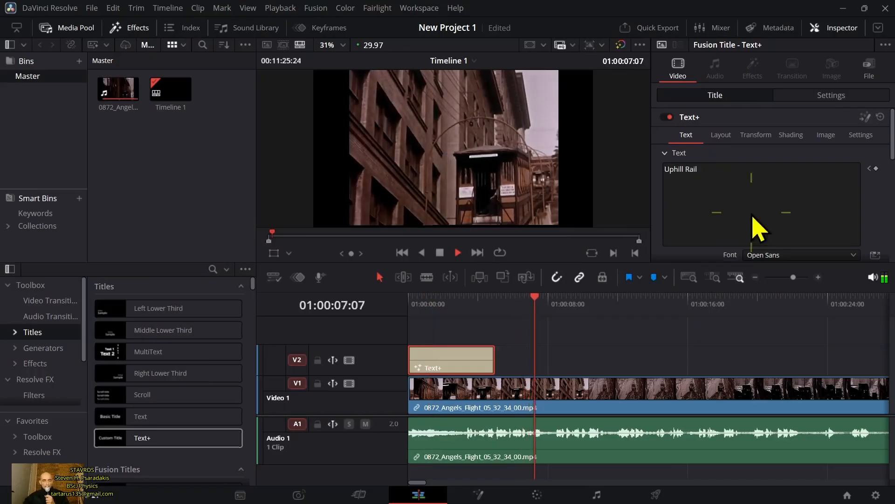
pyautogui.click(439, 252)
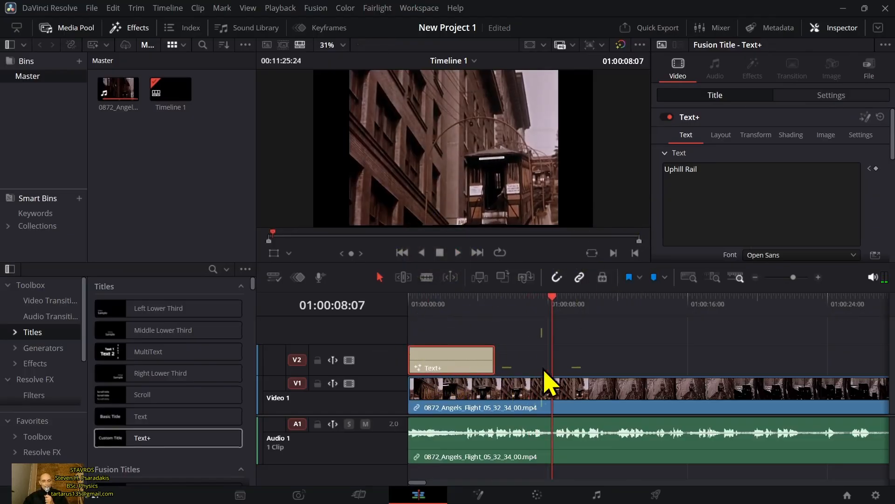
# Extend the end of the Text+ title clip to about 11.5 seconds and move the playhead past it to 01:00:12:25
pyautogui.moveTo(495, 362); pyautogui.dragTo(609, 360)
pyautogui.moveTo(553, 301); pyautogui.dragTo(634, 309)
pyautogui.click(440, 253)
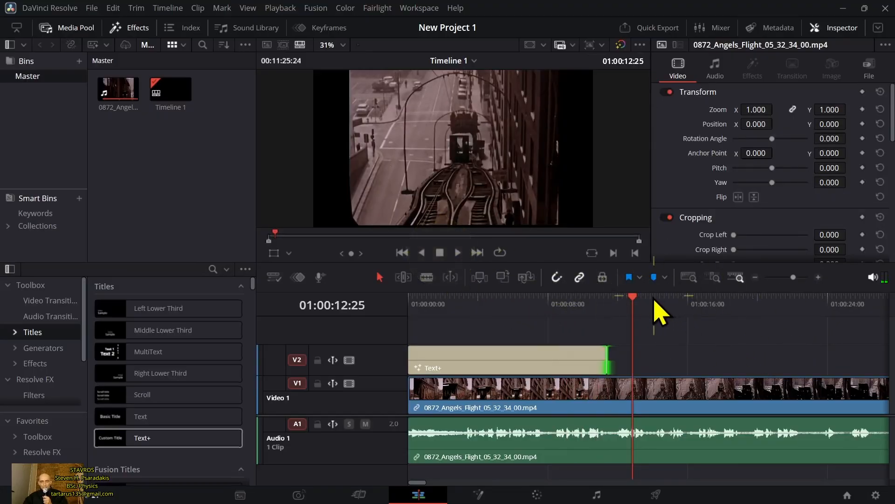
# Move the playhead to 01:00:07:27 within the extended title and bring up its font, color and size settings
pyautogui.moveTo(634, 300); pyautogui.dragTo(547, 301)
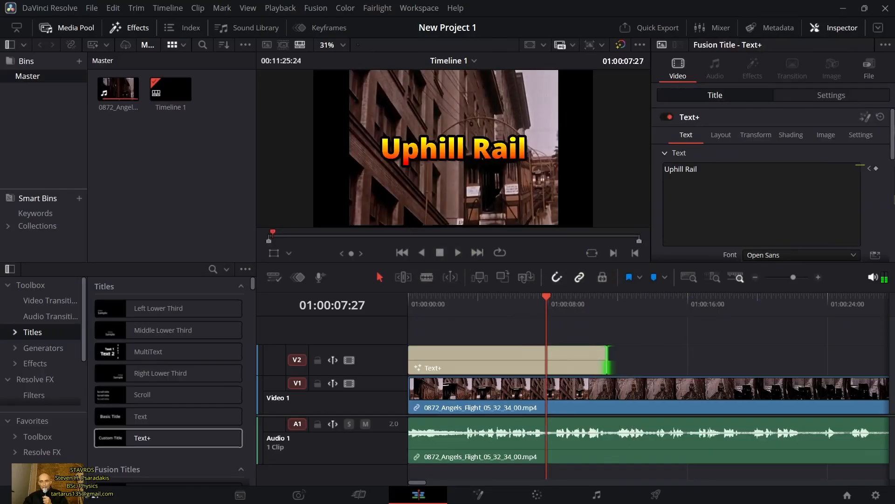
pyautogui.moveTo(892, 139); pyautogui.dragTo(893, 170)
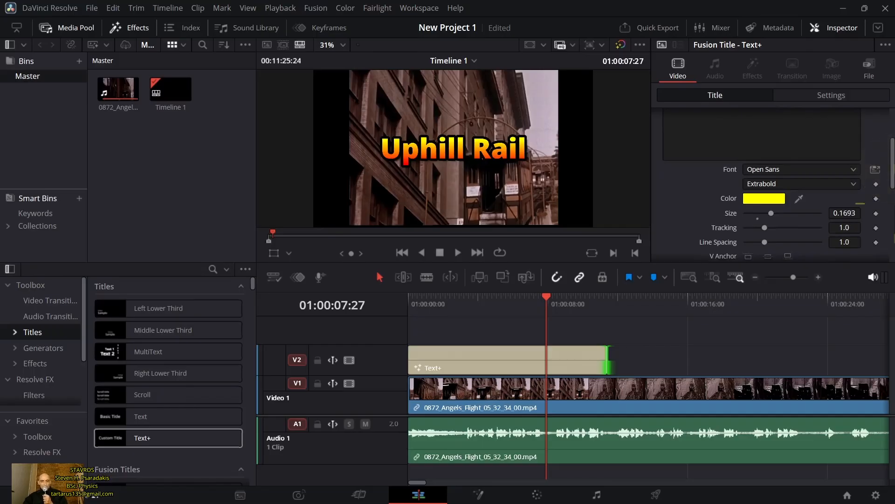